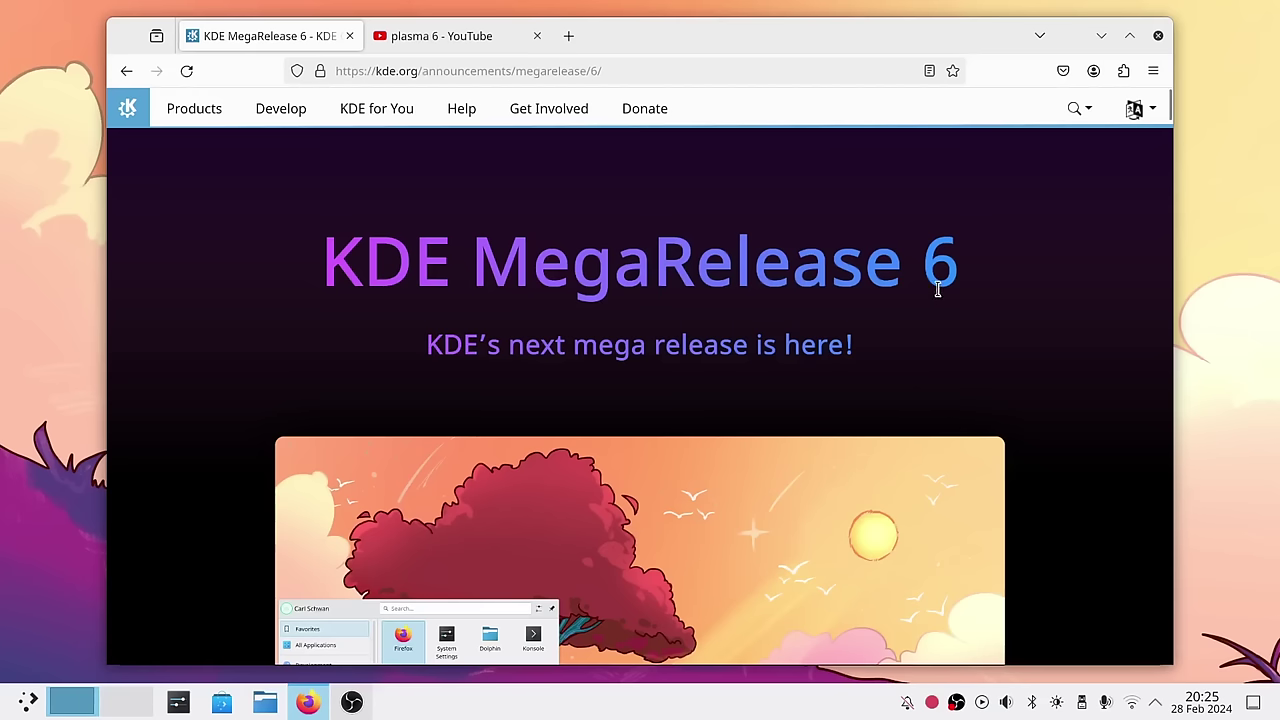
Scroll the KDE MegaRelease 6 page down to its banner and Plasma 6 release text
{"action": "scroll", "coordinate": [1016, 424], "scroll_direction": "down", "scroll_amount": 3}
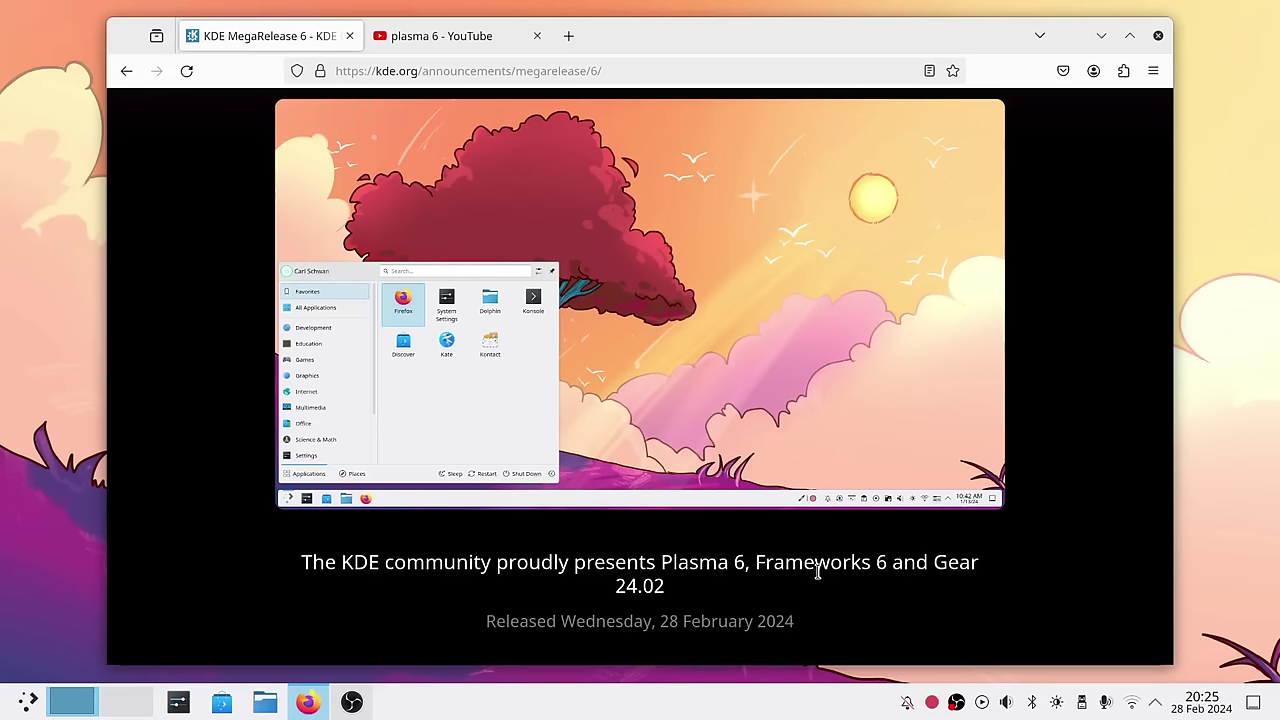
Search 'about' in the application launcher and open About this System in System Settings
{"action": "left_click", "coordinate": [24, 705]}
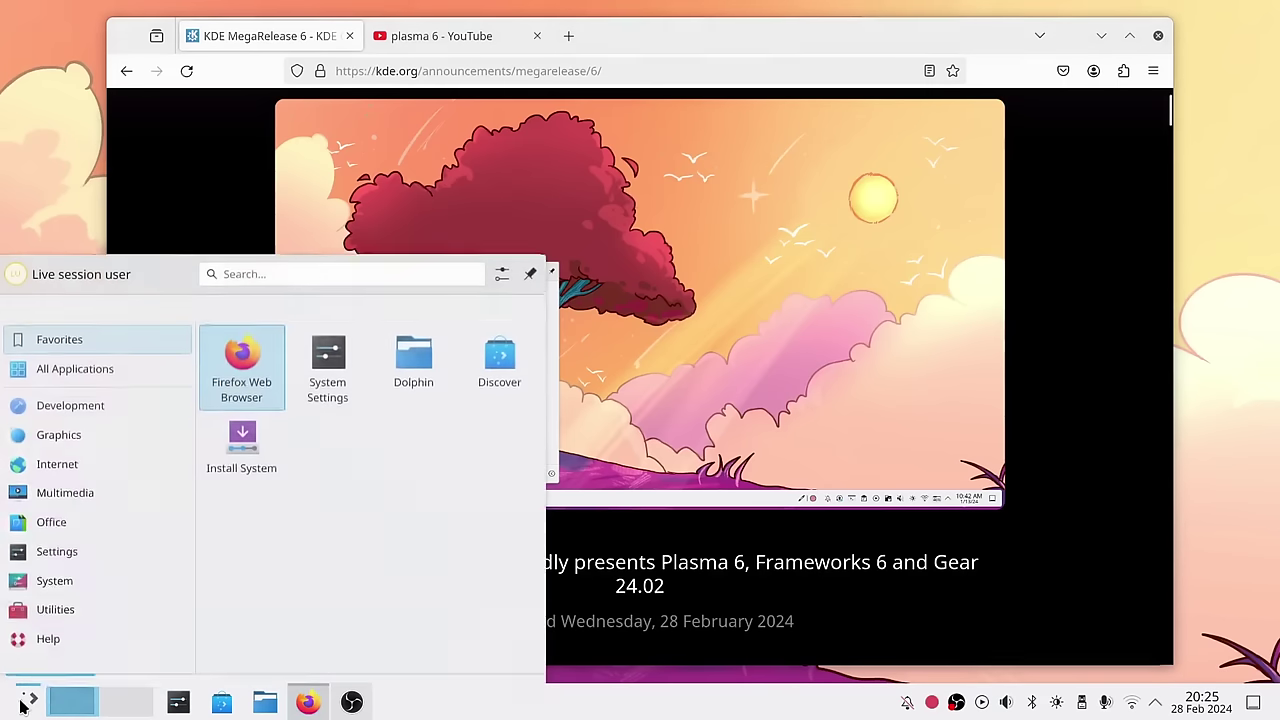
{"action": "type", "text": "about"}
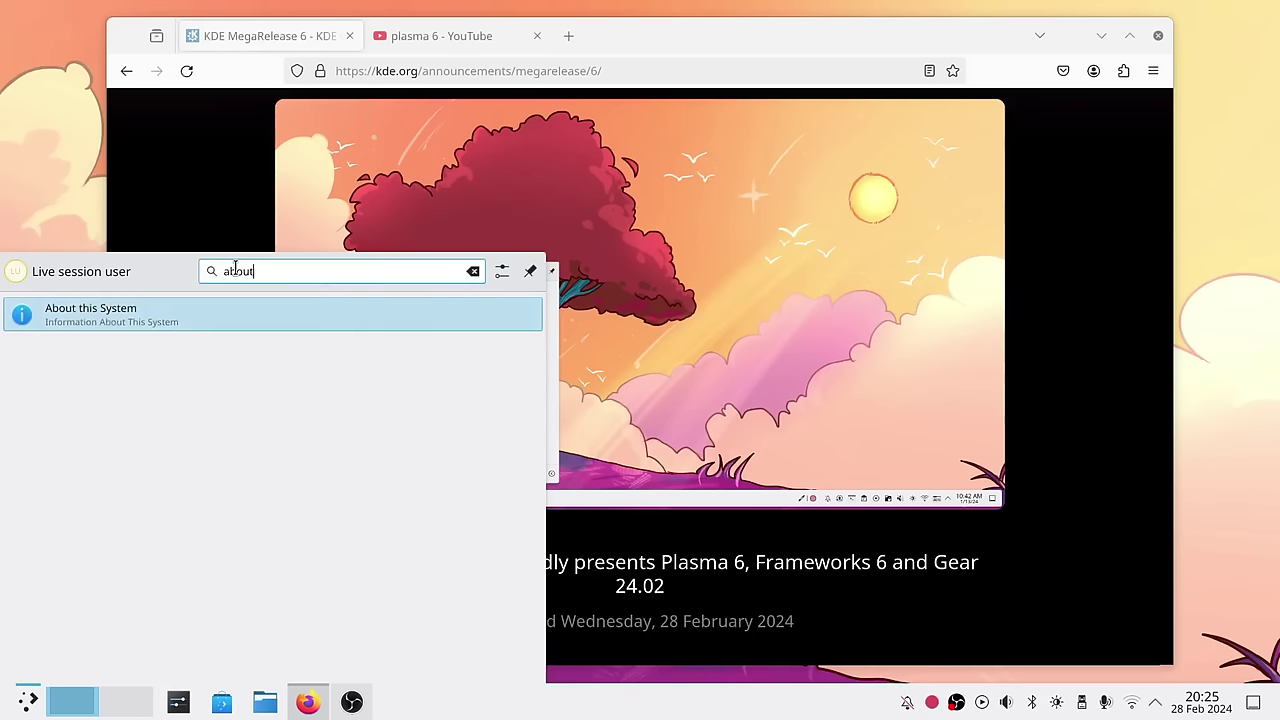
{"action": "left_click", "coordinate": [280, 318]}
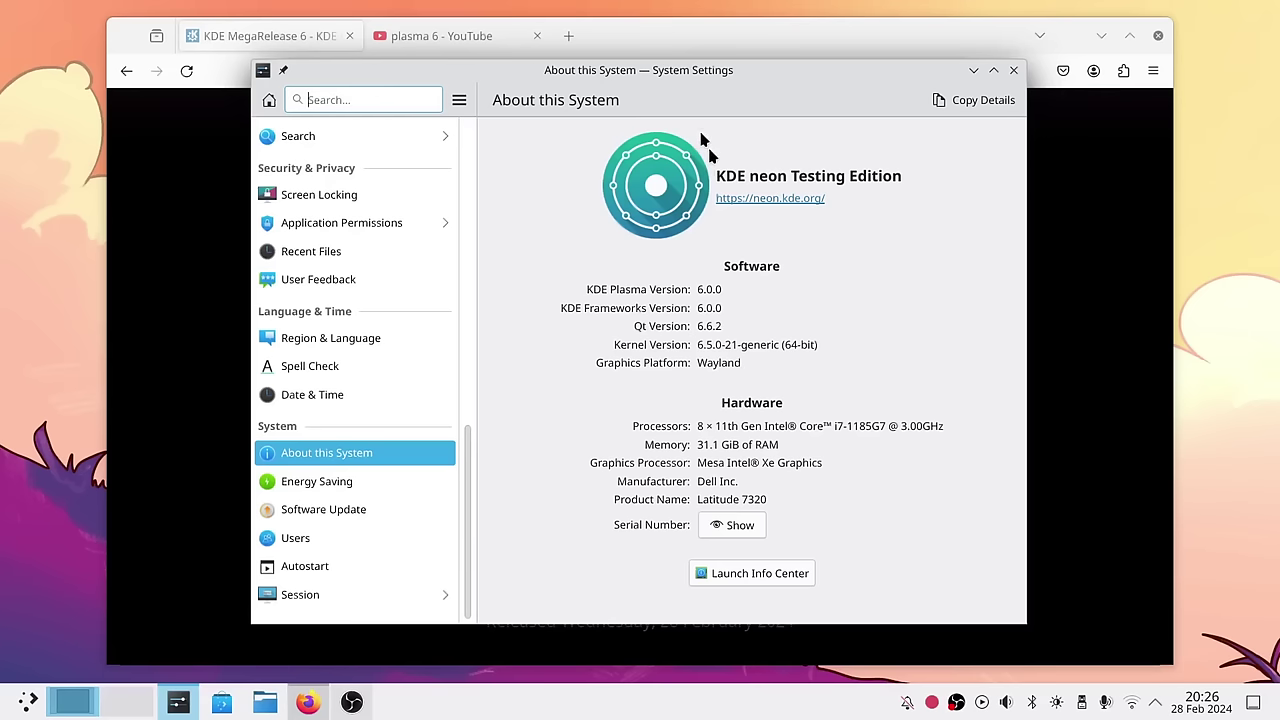
Bring Firefox to the front, maximize and restore it, then open Overview via the top-left hot corner
{"action": "left_click_drag", "start_coordinate": [654, 34], "coordinate": [647, 26]}
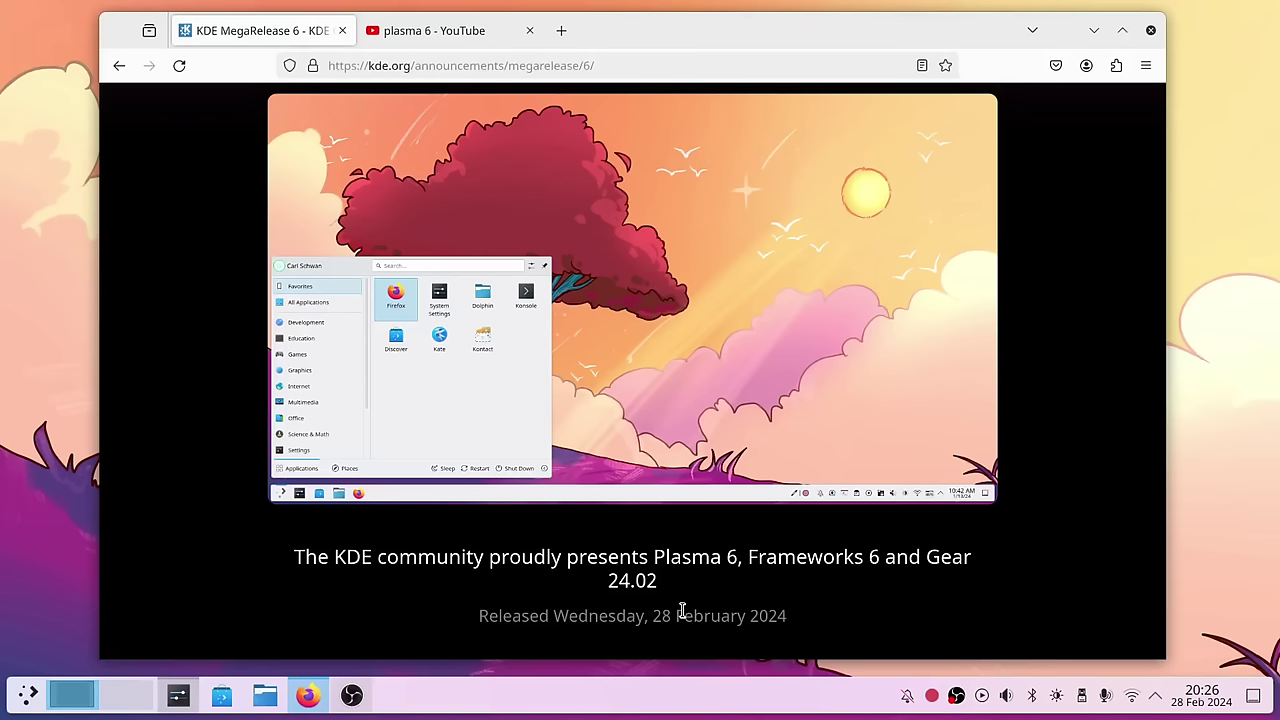
{"action": "left_click_drag", "start_coordinate": [723, 21], "coordinate": [710, 24]}
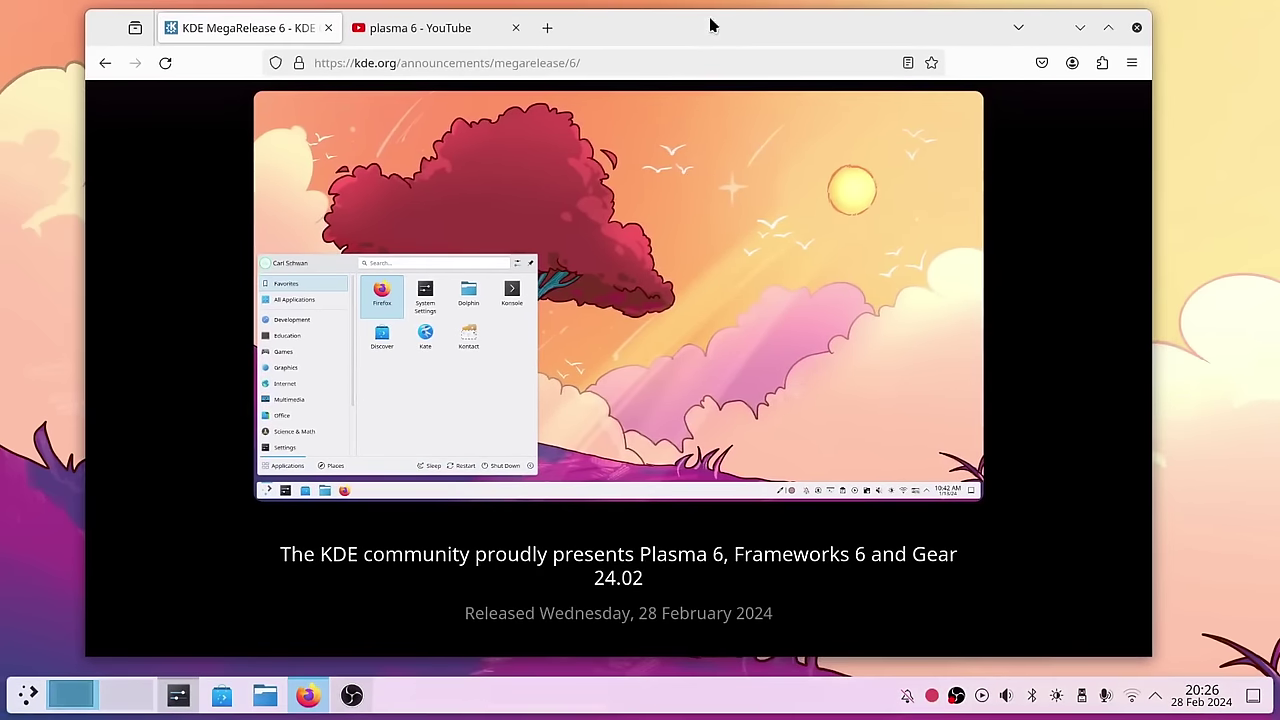
{"action": "left_click", "coordinate": [1108, 28]}
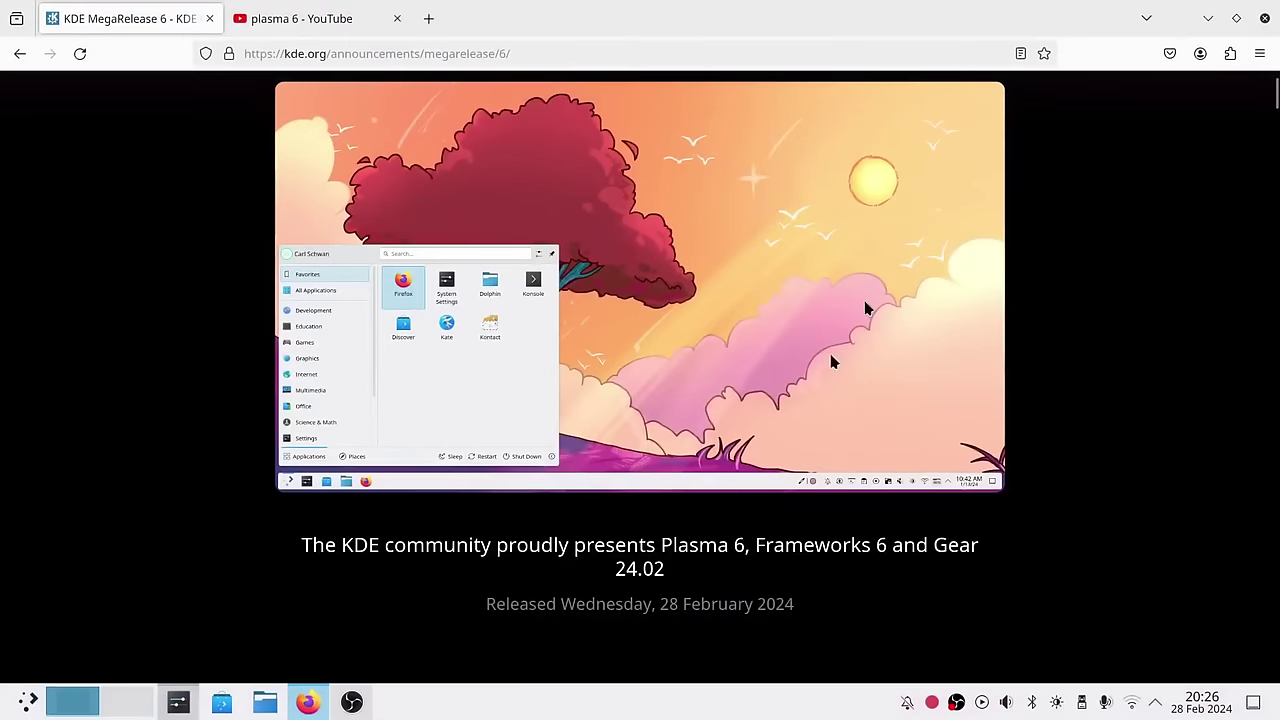
{"action": "left_click", "coordinate": [1236, 18]}
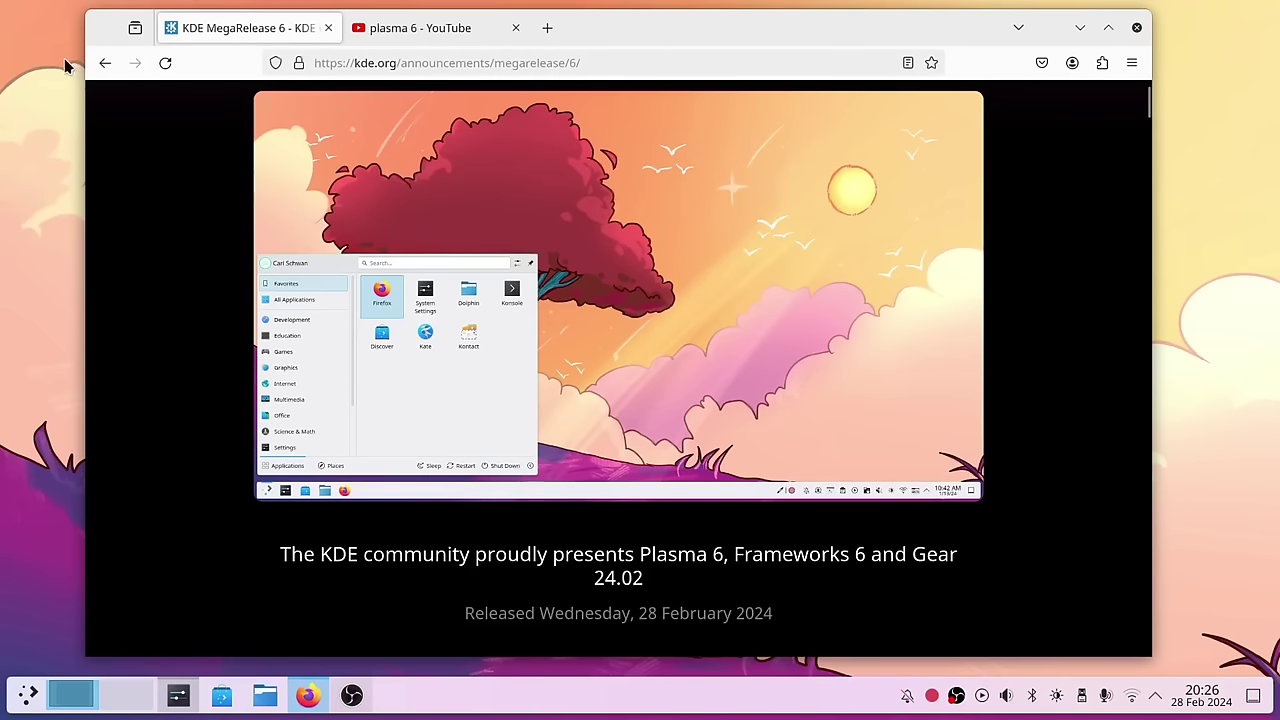
{"action": "mouse_move", "coordinate": [2, 2]}
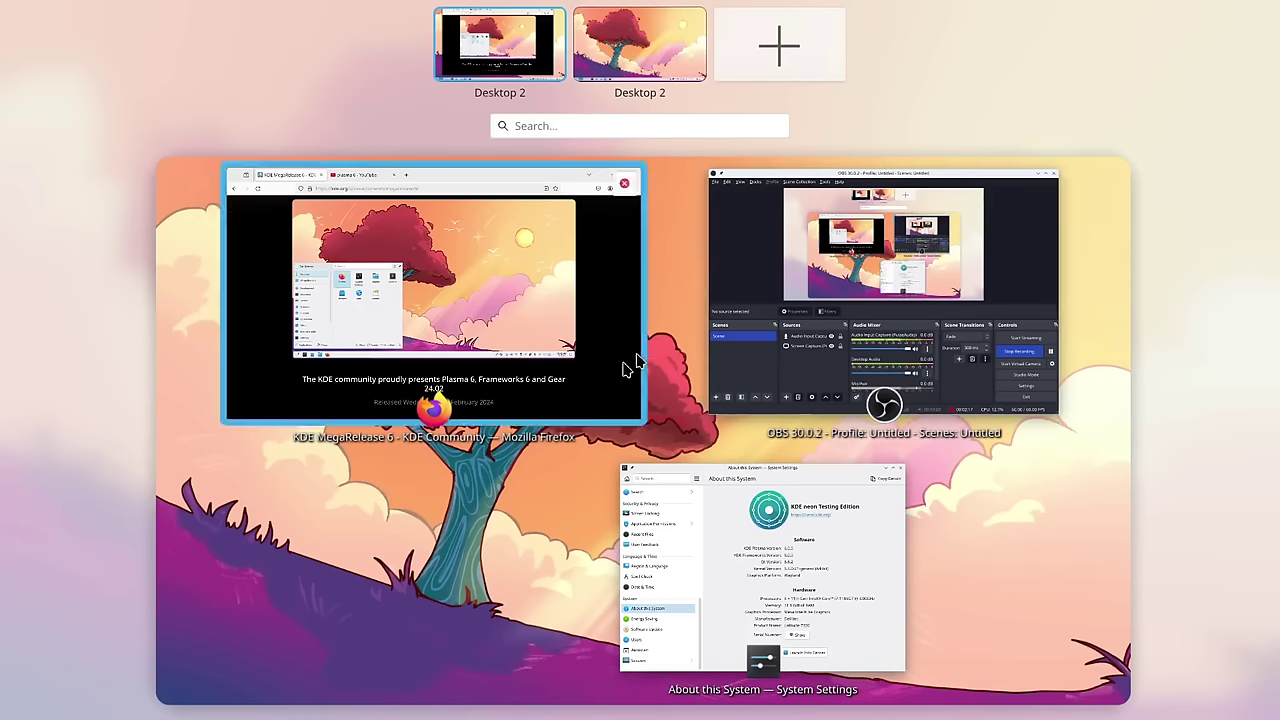
Move the System Settings window onto the second virtual desktop and switch to that desktop
{"action": "left_click_drag", "start_coordinate": [748, 540], "coordinate": [617, 38]}
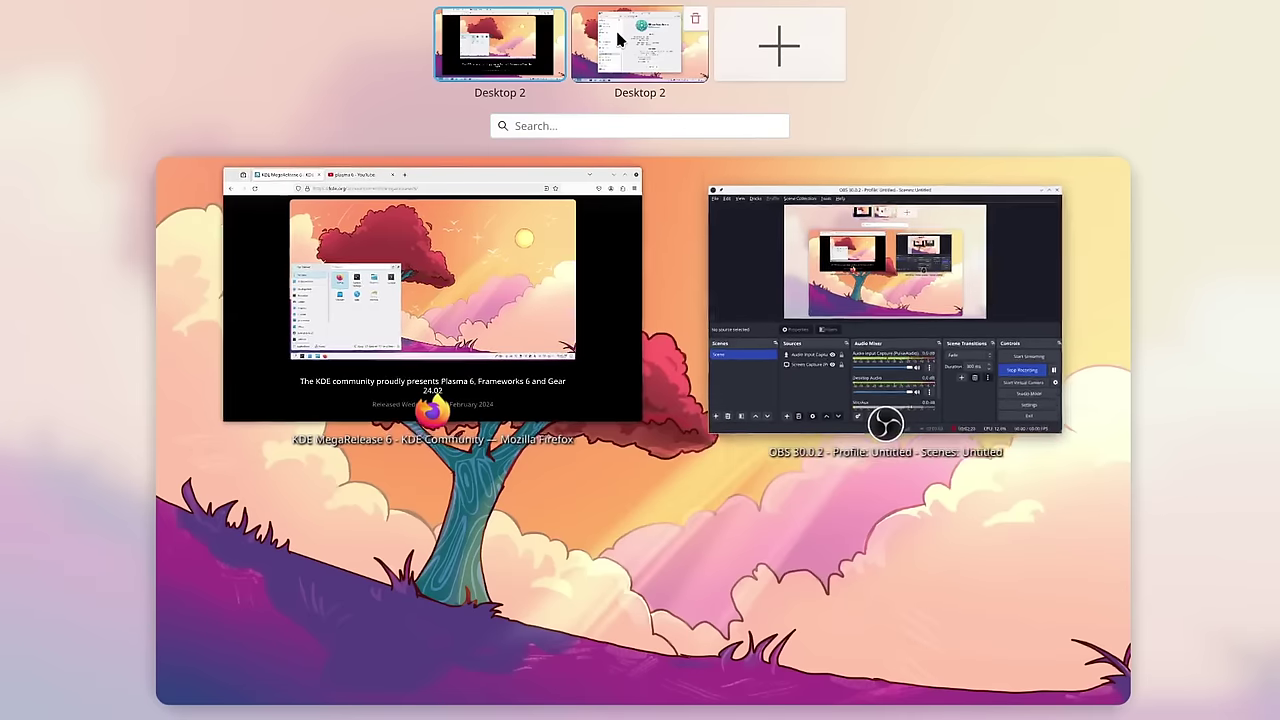
{"action": "left_click", "coordinate": [655, 55]}
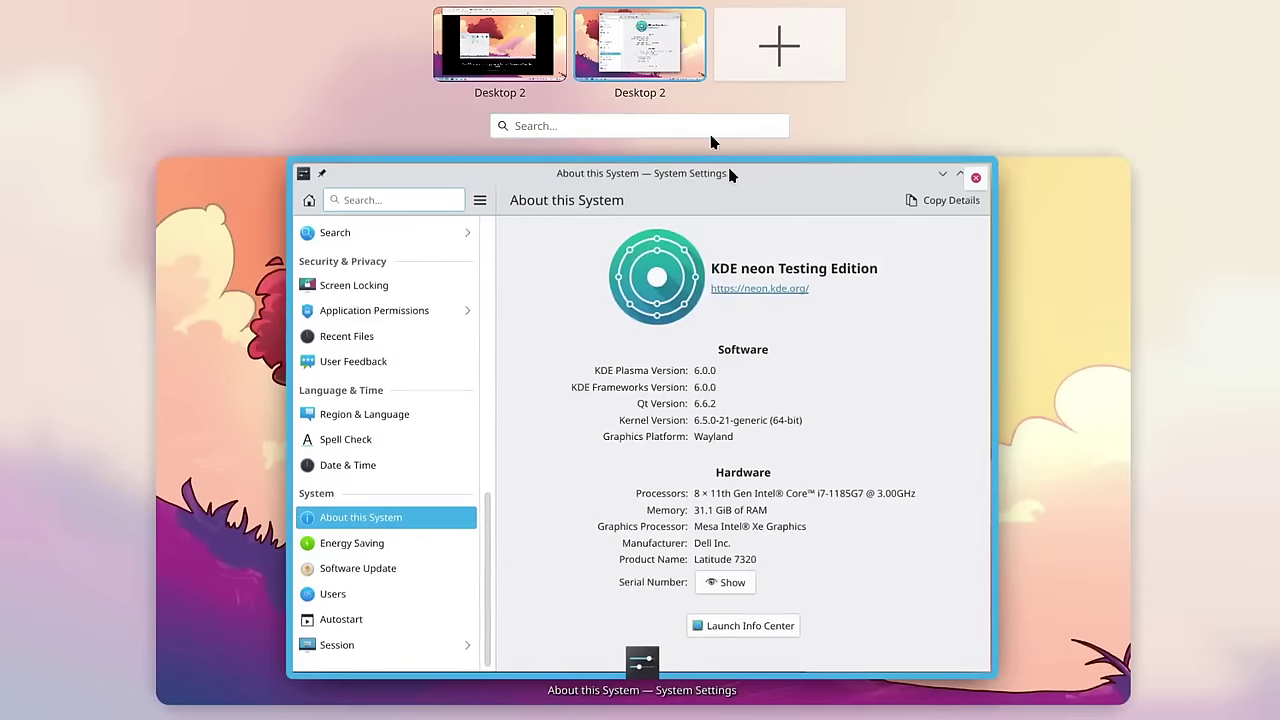
{"action": "left_click", "coordinate": [618, 16]}
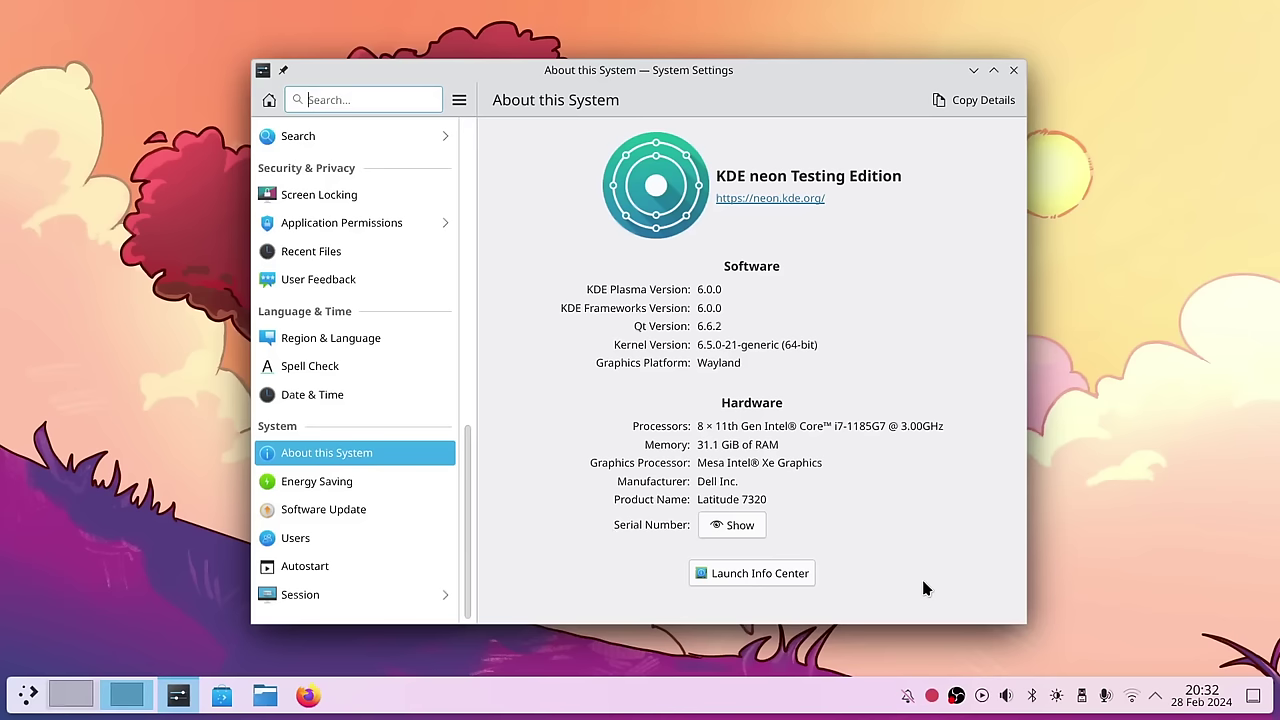
{"action": "key", "text": "super"}
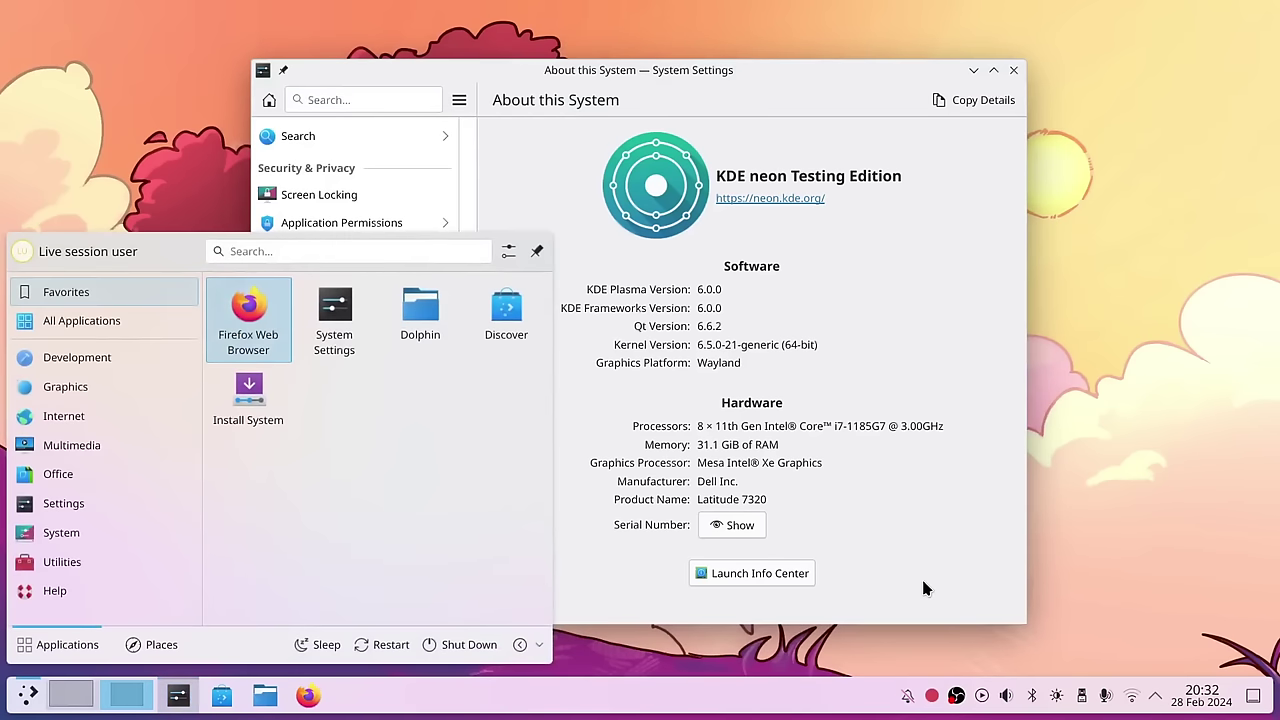
{"action": "key", "text": "super"}
{"action": "key", "text": "super+g"}
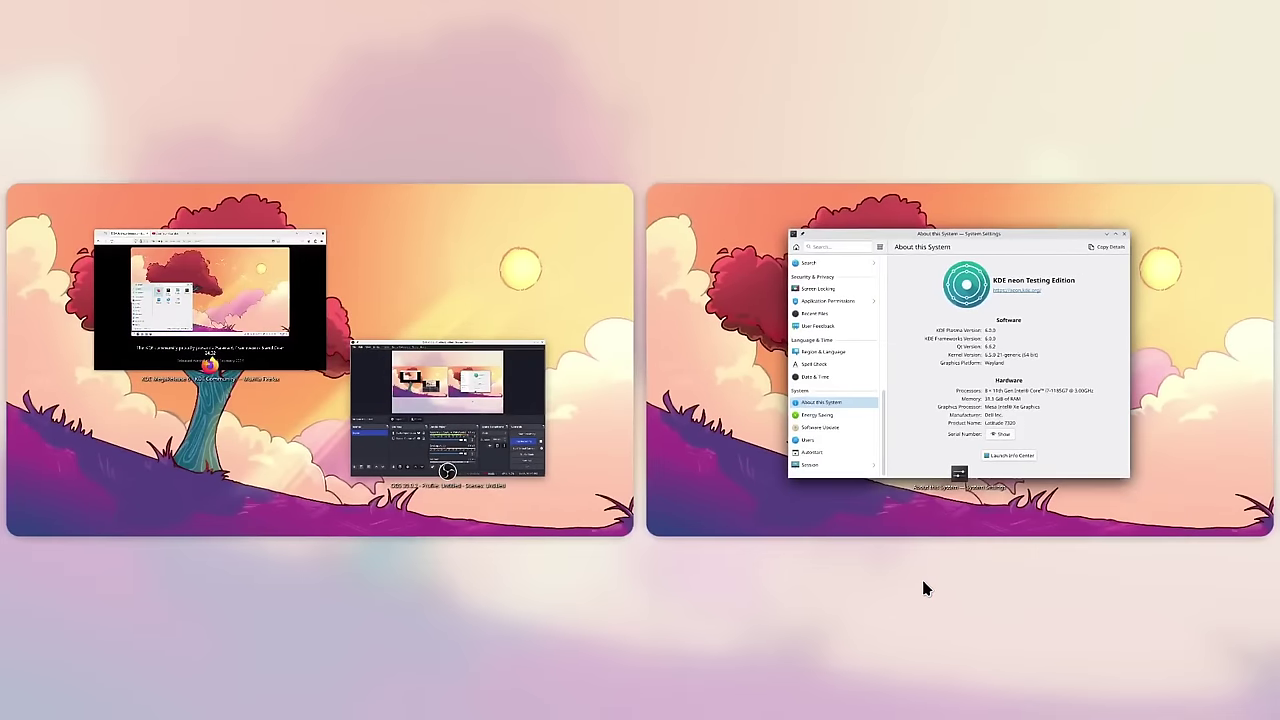
{"action": "left_click", "coordinate": [561, 314]}
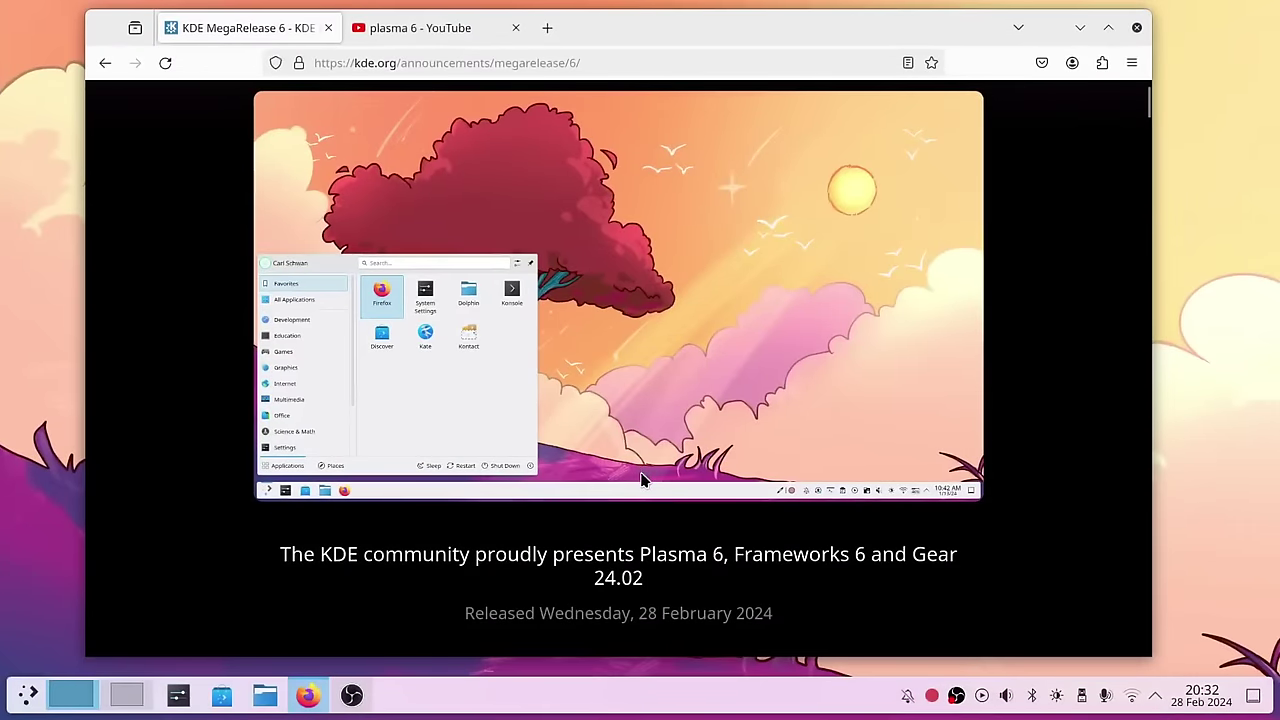
Switch to the System Settings desktop, then return to Firefox via the desktop grid and Overview
{"action": "key", "text": "ctrl+super+Right"}
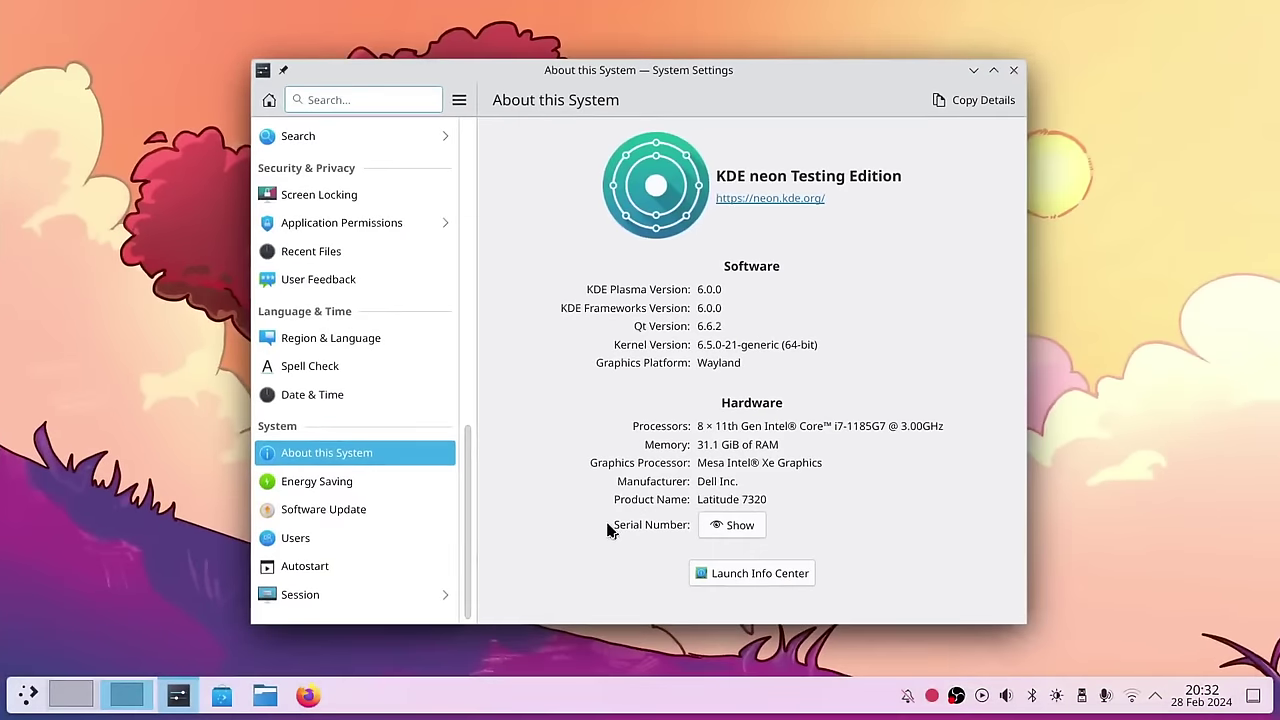
{"action": "key", "text": "super+g"}
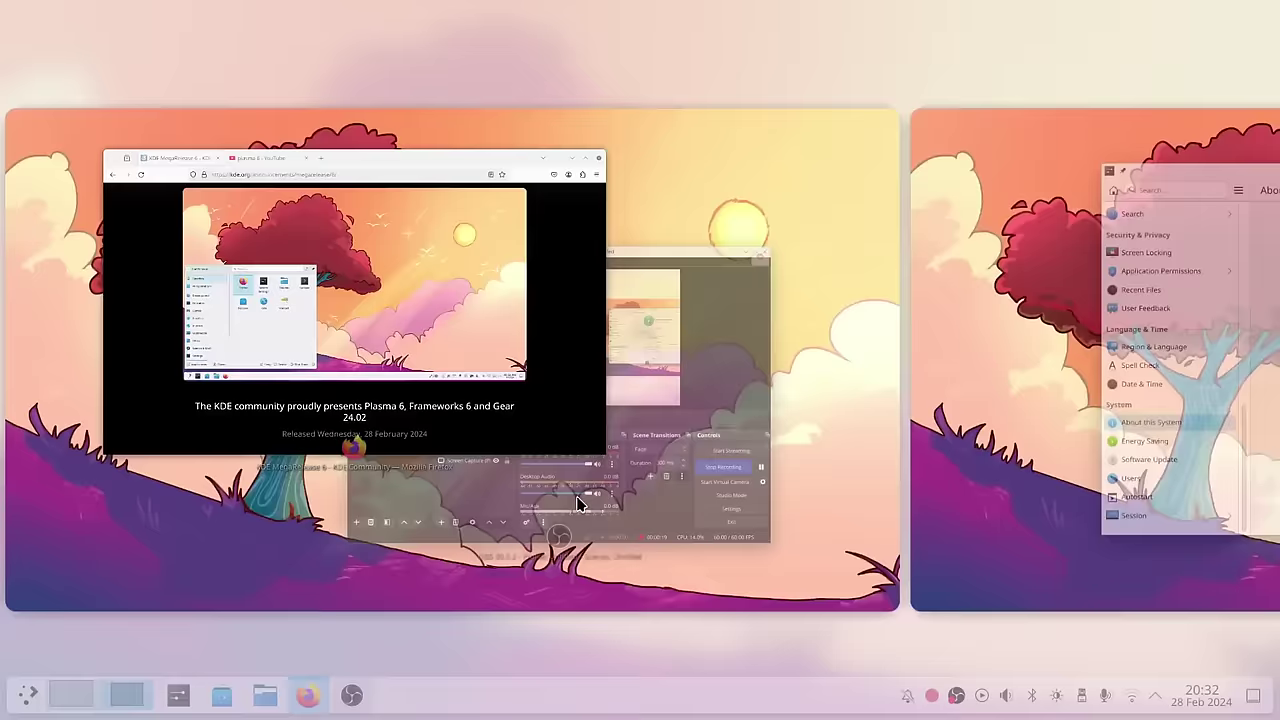
{"action": "left_click", "coordinate": [577, 503]}
{"action": "key", "text": "super+w"}
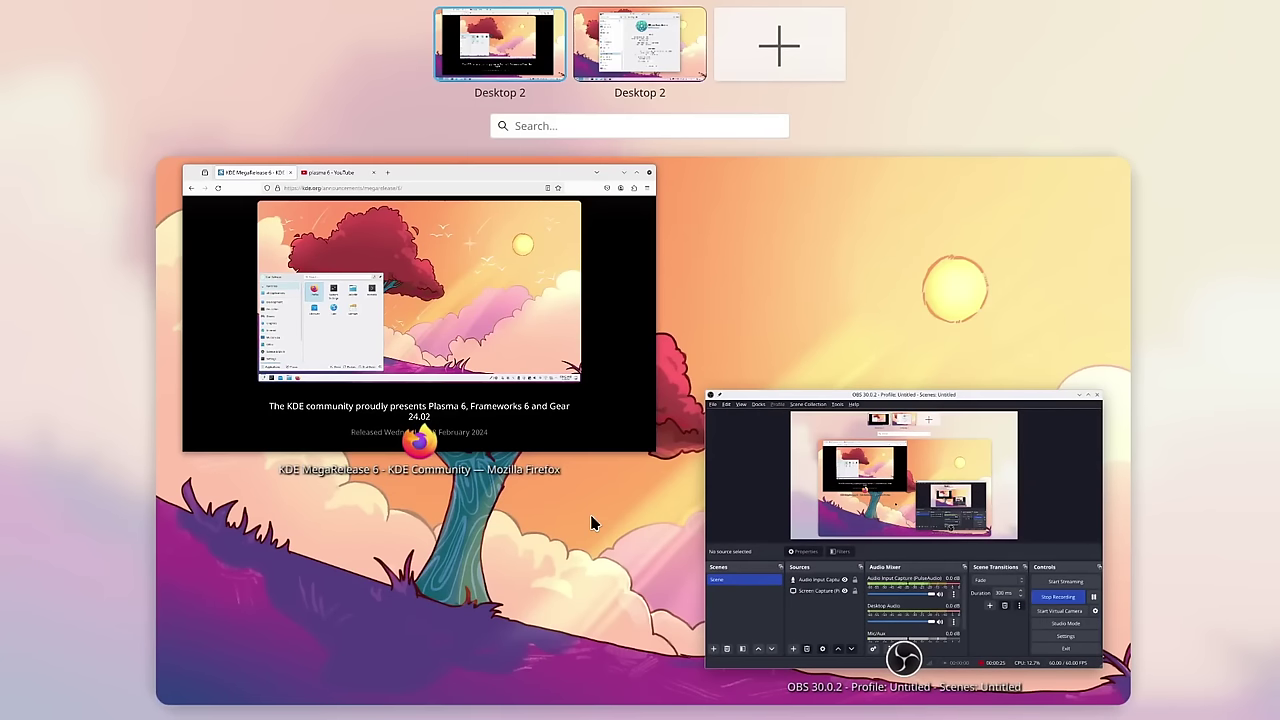
{"action": "key", "text": "super+g"}
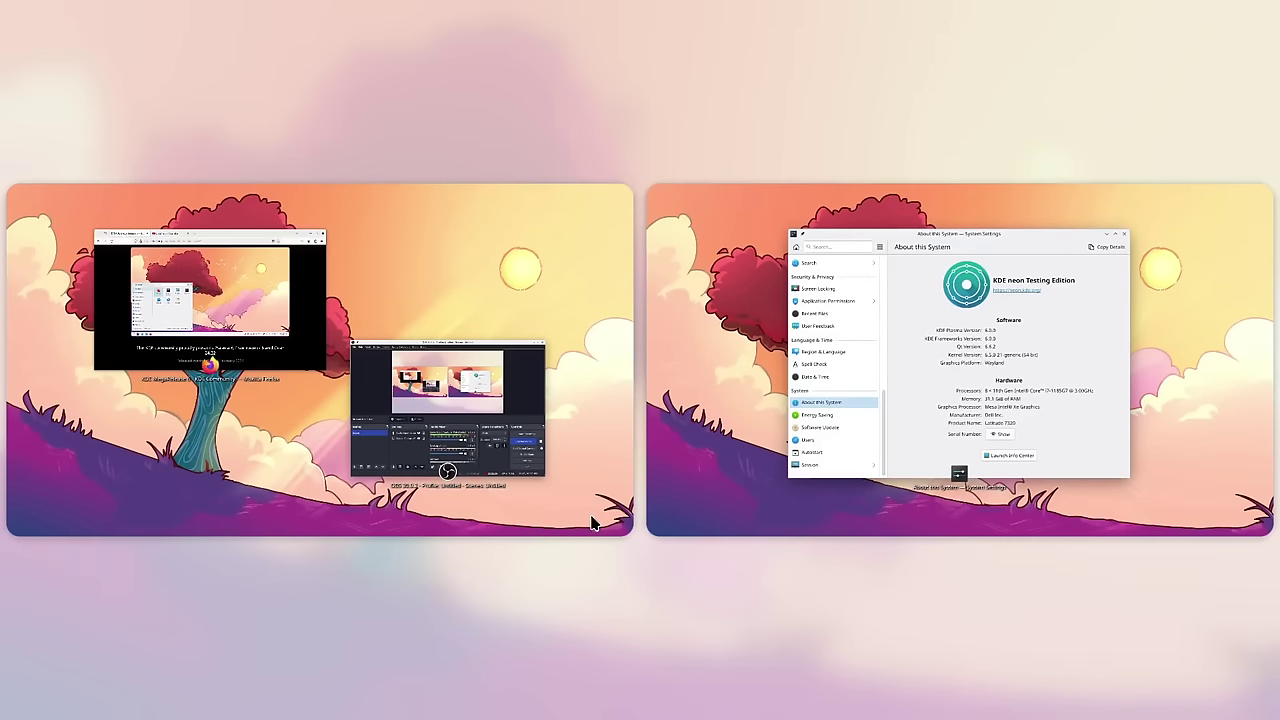
{"action": "left_click", "coordinate": [591, 523]}
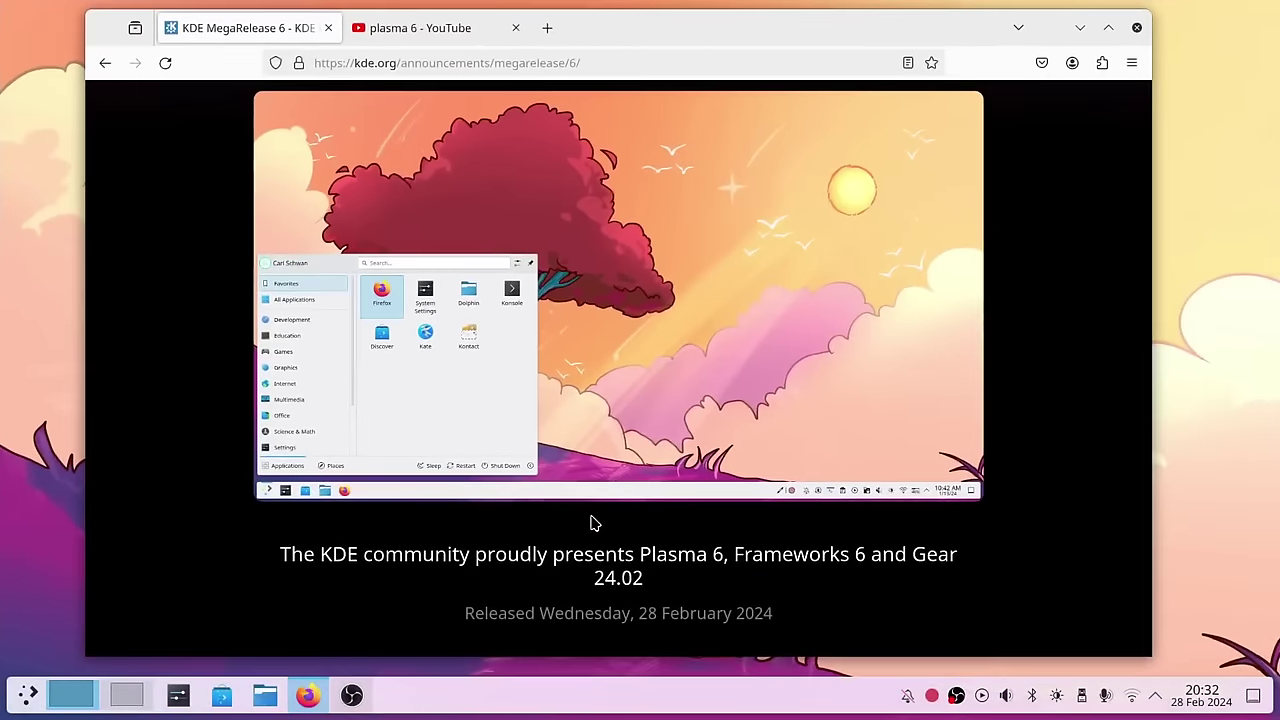
{"action": "key", "text": "ctrl+super+Right"}
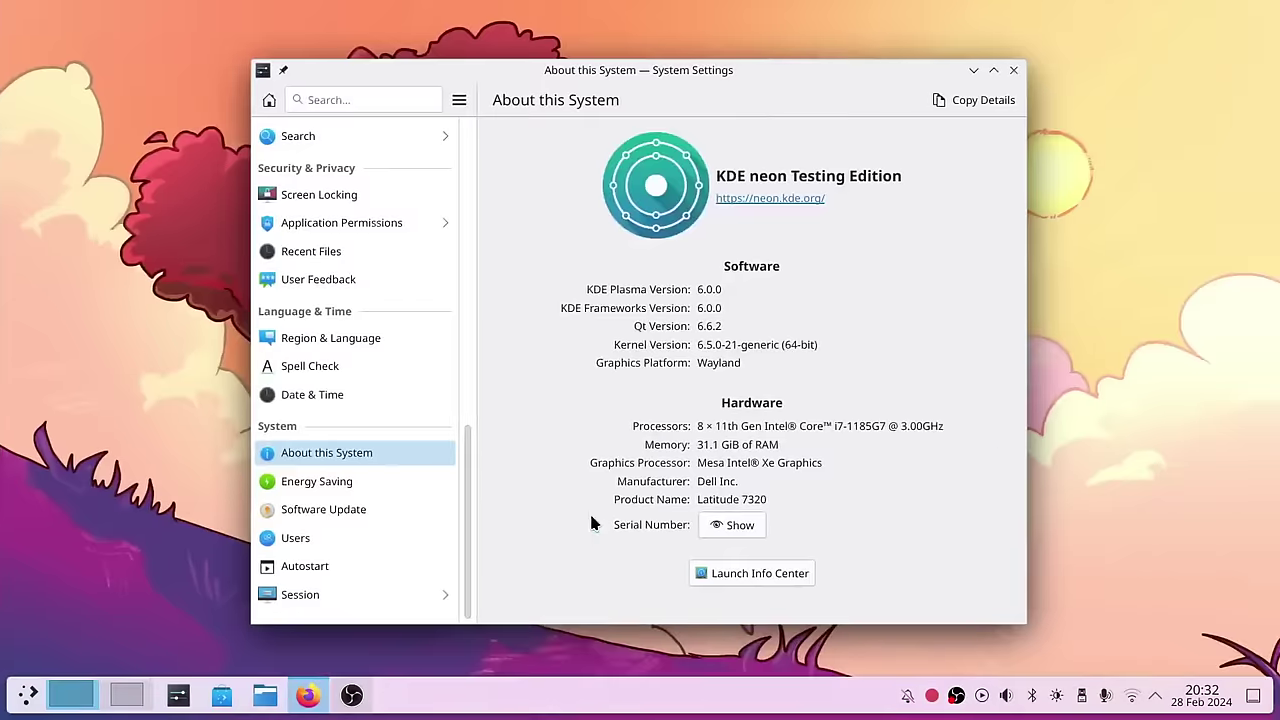
{"action": "key", "text": "ctrl+super+Left"}
{"action": "key", "text": "ctrl+super+Right"}
{"action": "key", "text": "ctrl+super+Left"}
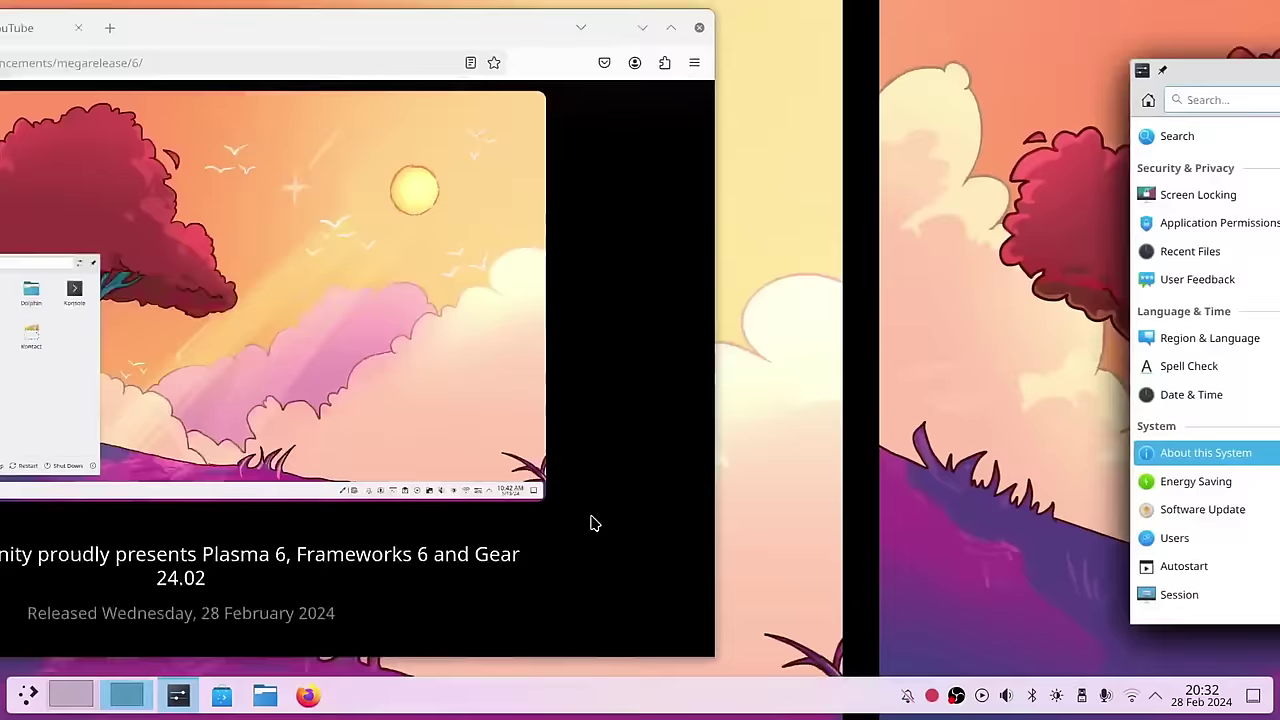
{"action": "key", "text": "ctrl+super+Right"}
{"action": "key", "text": "ctrl+super+Left"}
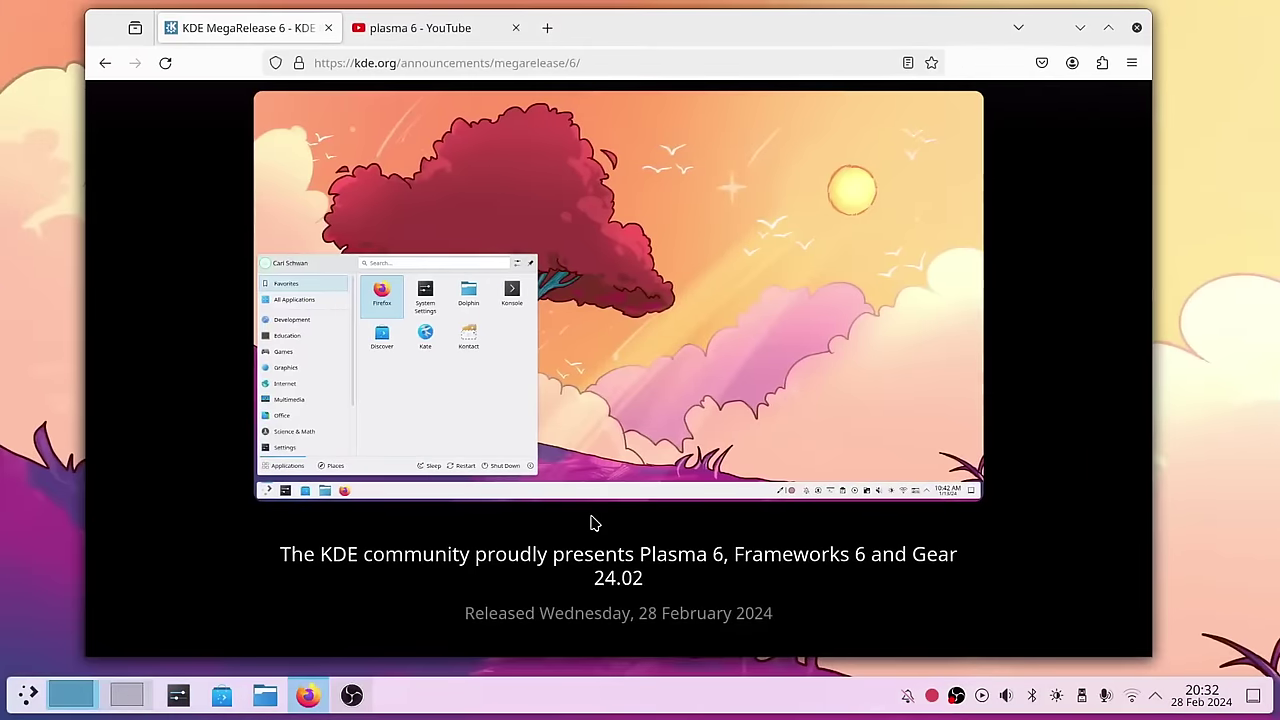
{"action": "key", "text": "ctrl+super+Right"}
{"action": "key", "text": "ctrl+super+Left"}
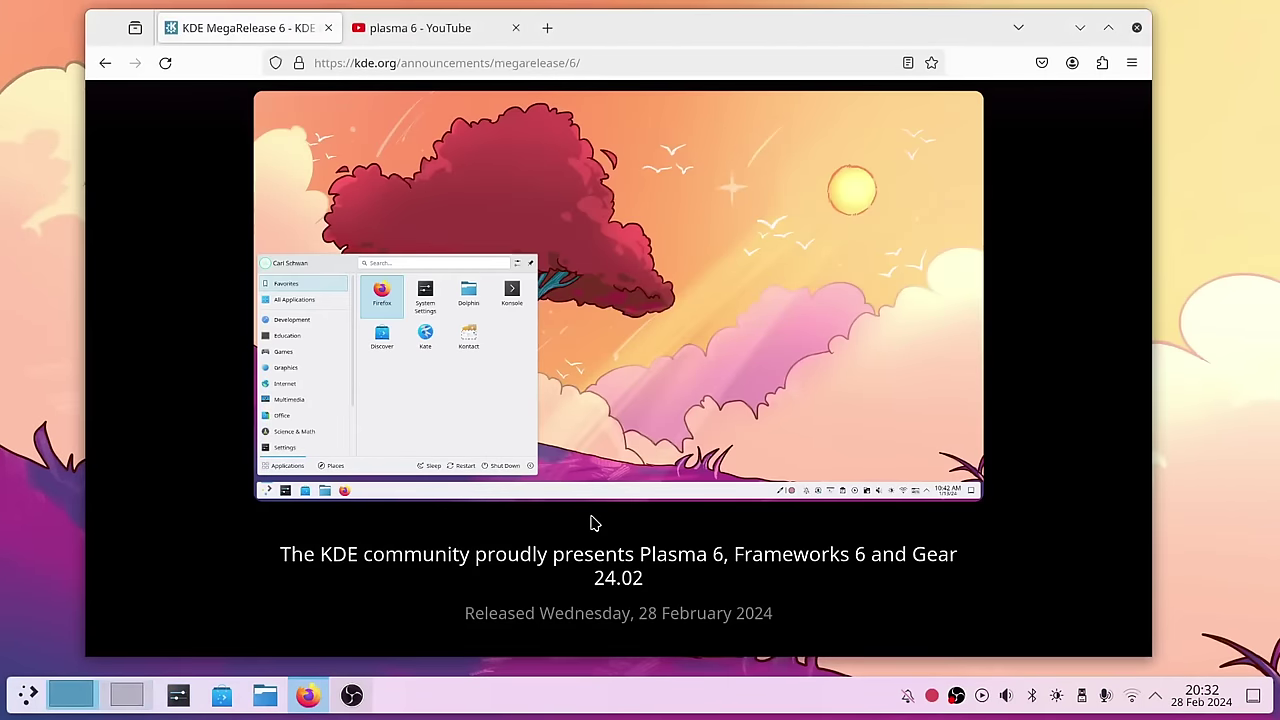
Toggle Overview (Super+W) and the desktop grid (Super+G), then visit the System Settings desktop and return
{"action": "key", "text": "super+w"}
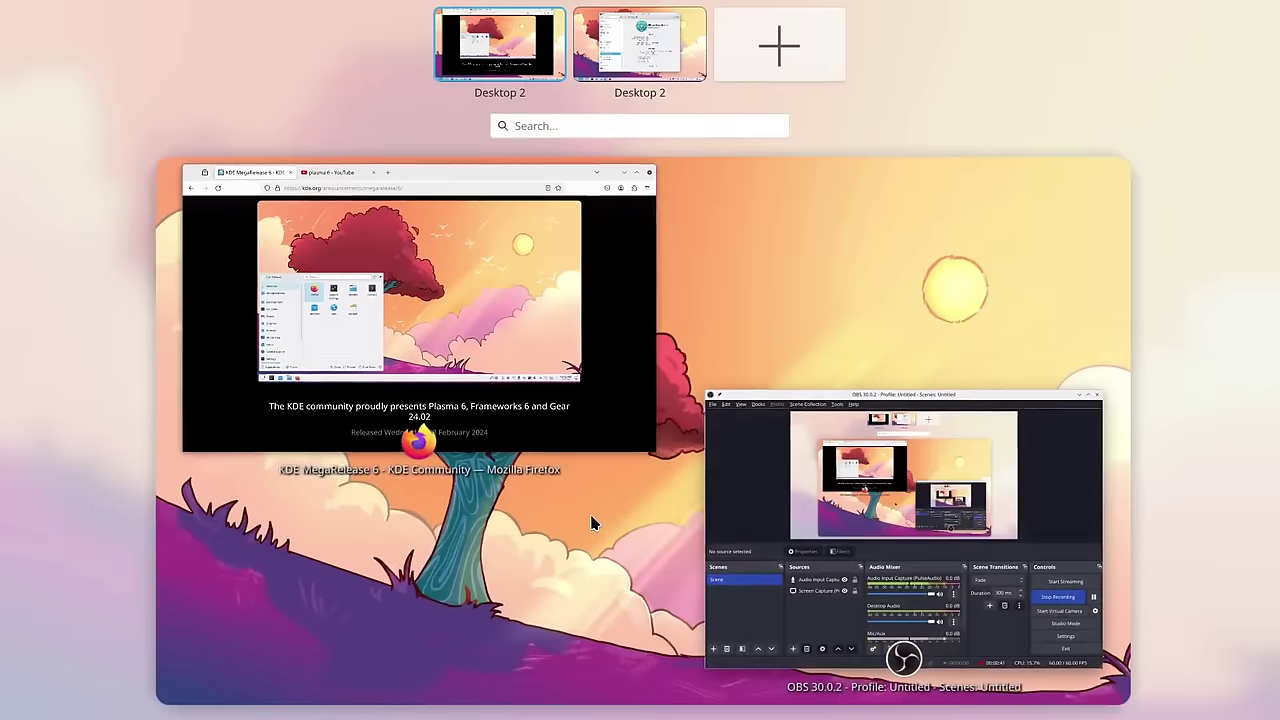
{"action": "key", "text": "super+g"}
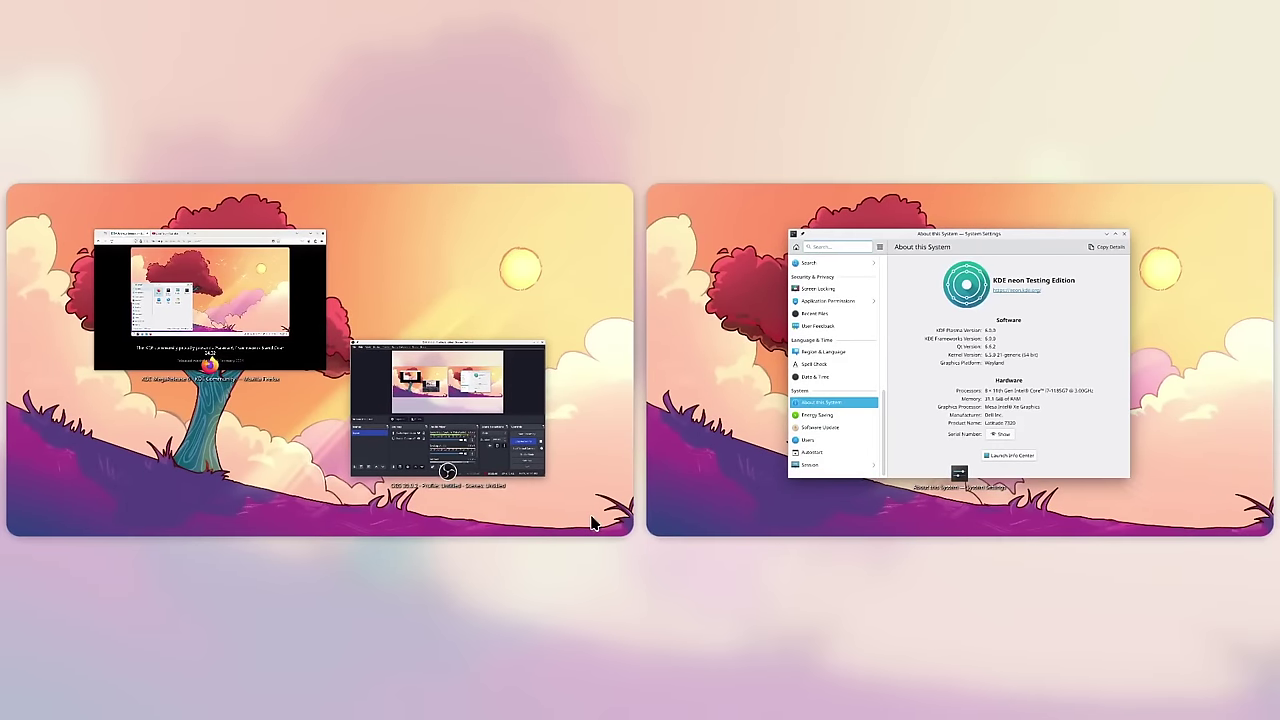
{"action": "key", "text": "super+g"}
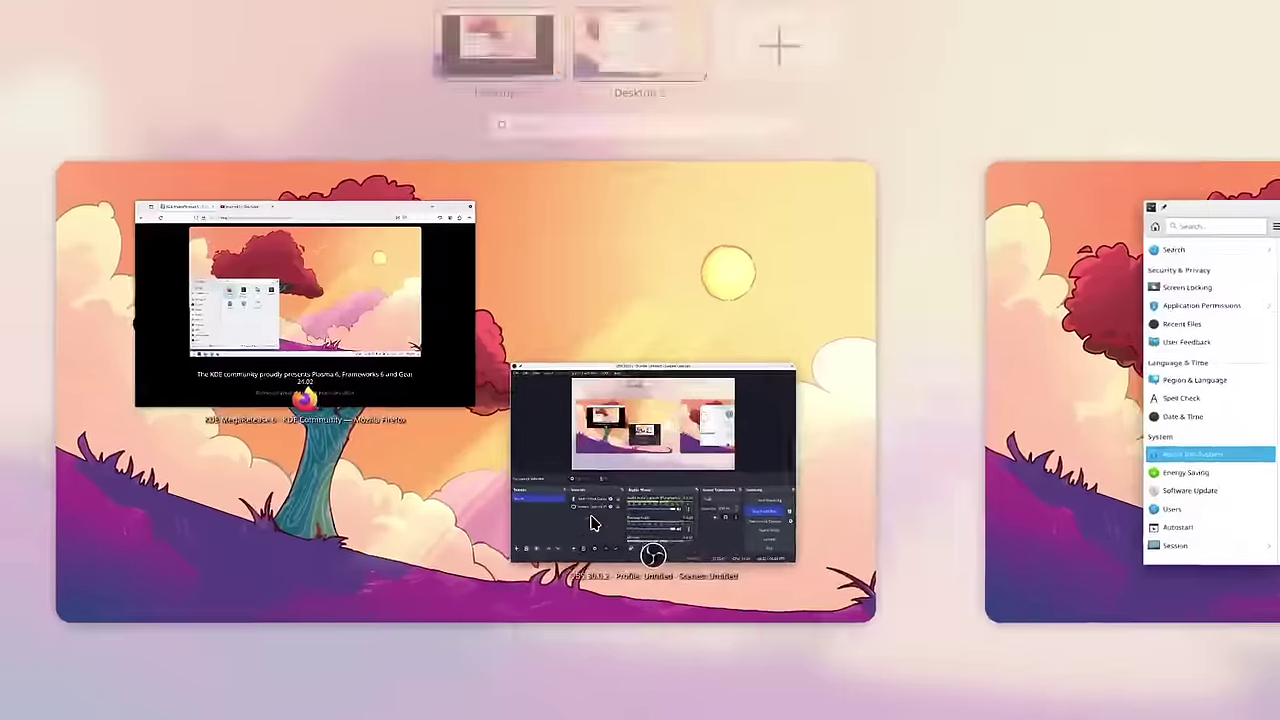
{"action": "key", "text": "super+w"}
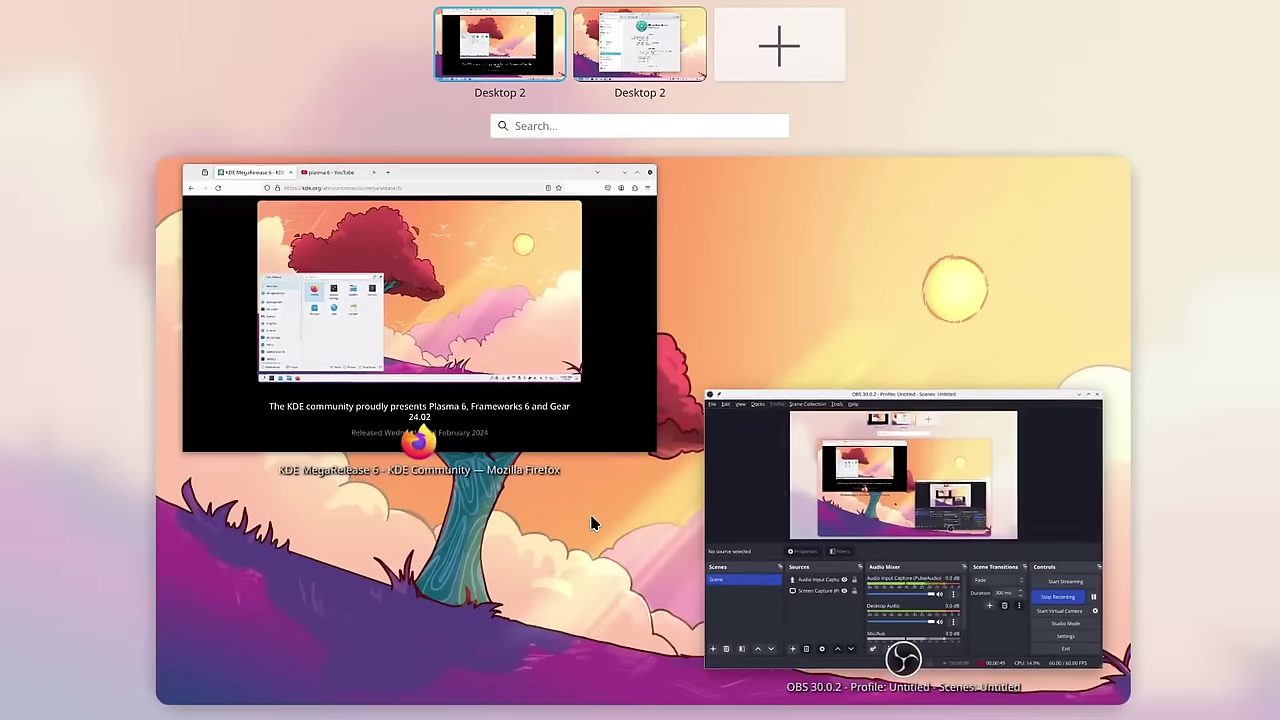
{"action": "key", "text": "super+g"}
{"action": "key", "text": "super+g"}
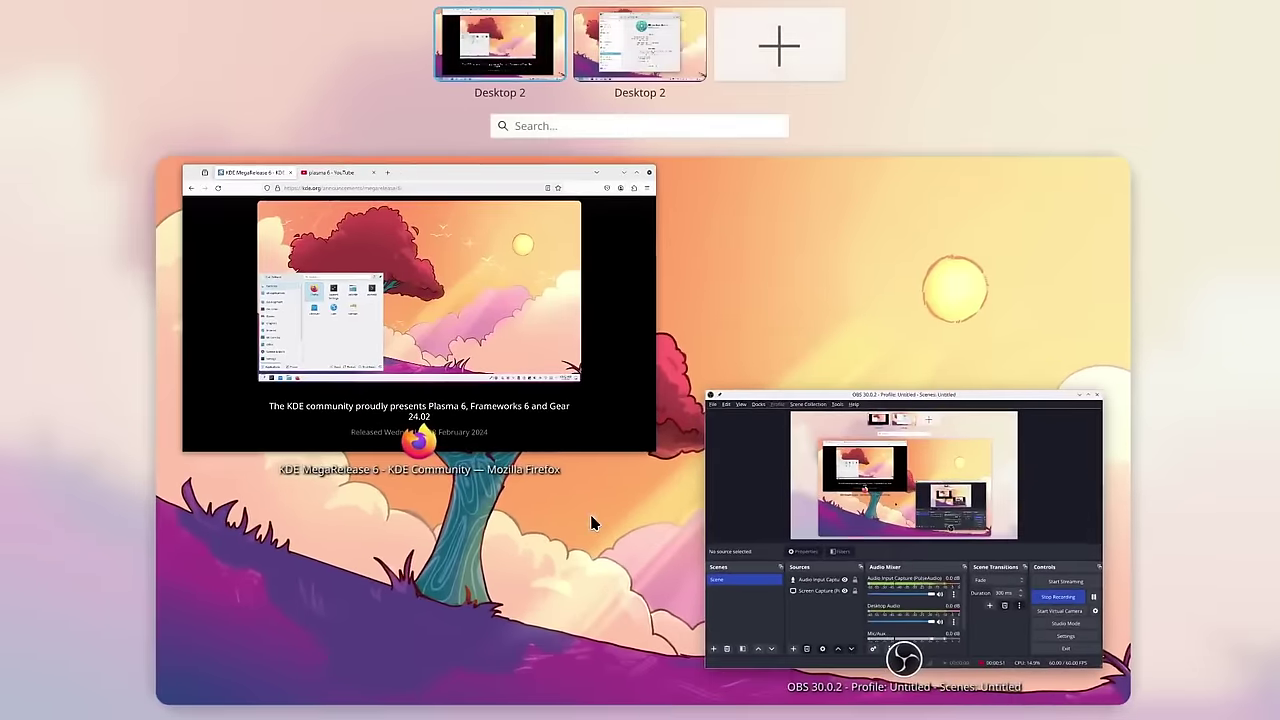
{"action": "key", "text": "super+w"}
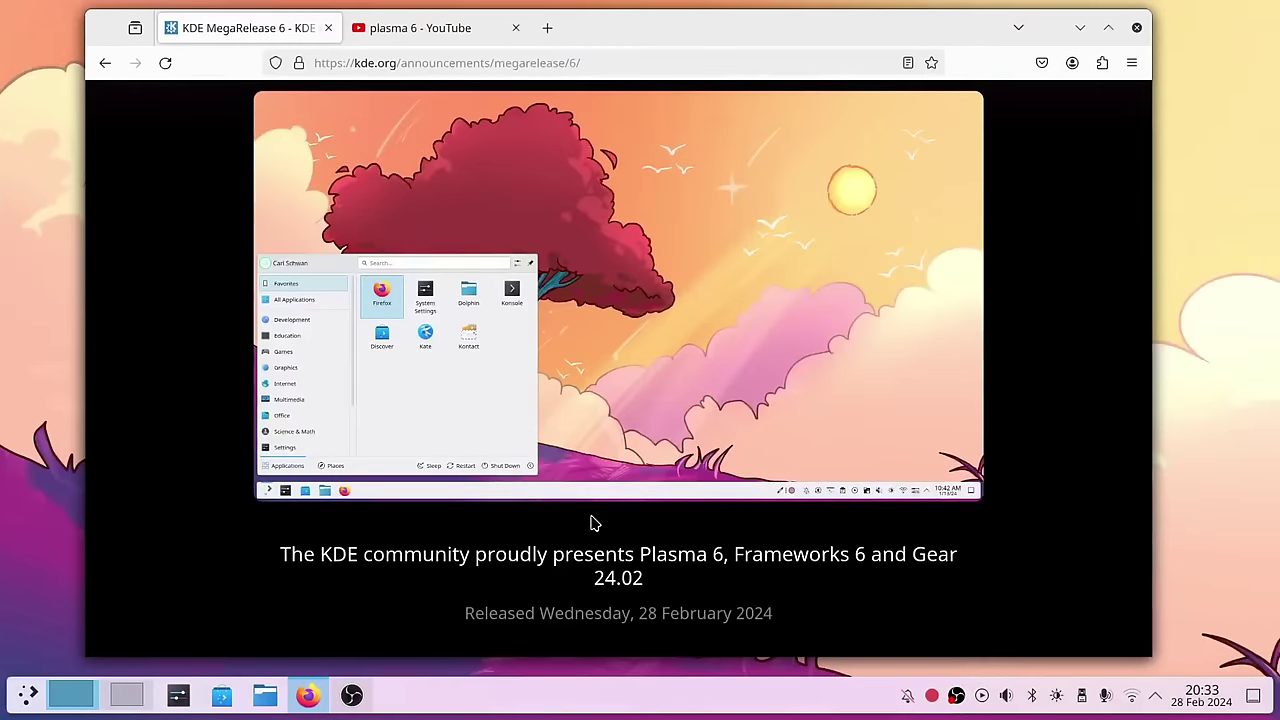
{"action": "key", "text": "super+ctrl+Right"}
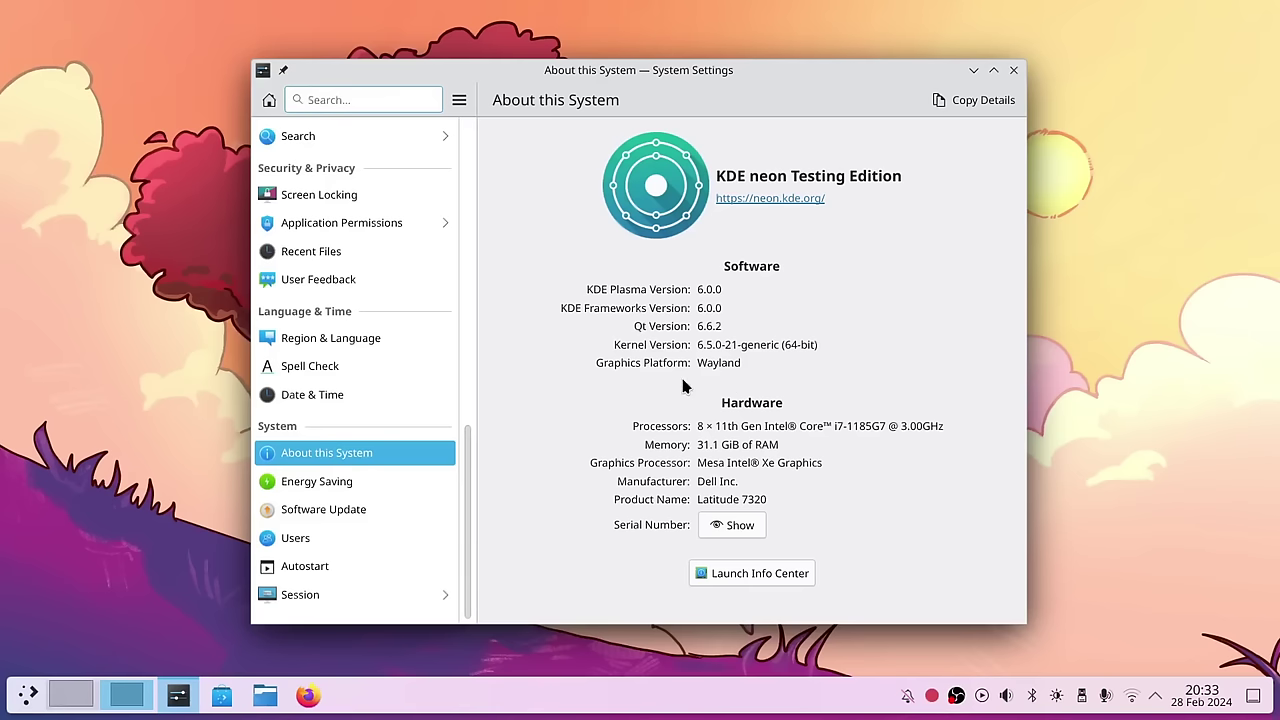
{"action": "key", "text": "super+ctrl+Left"}
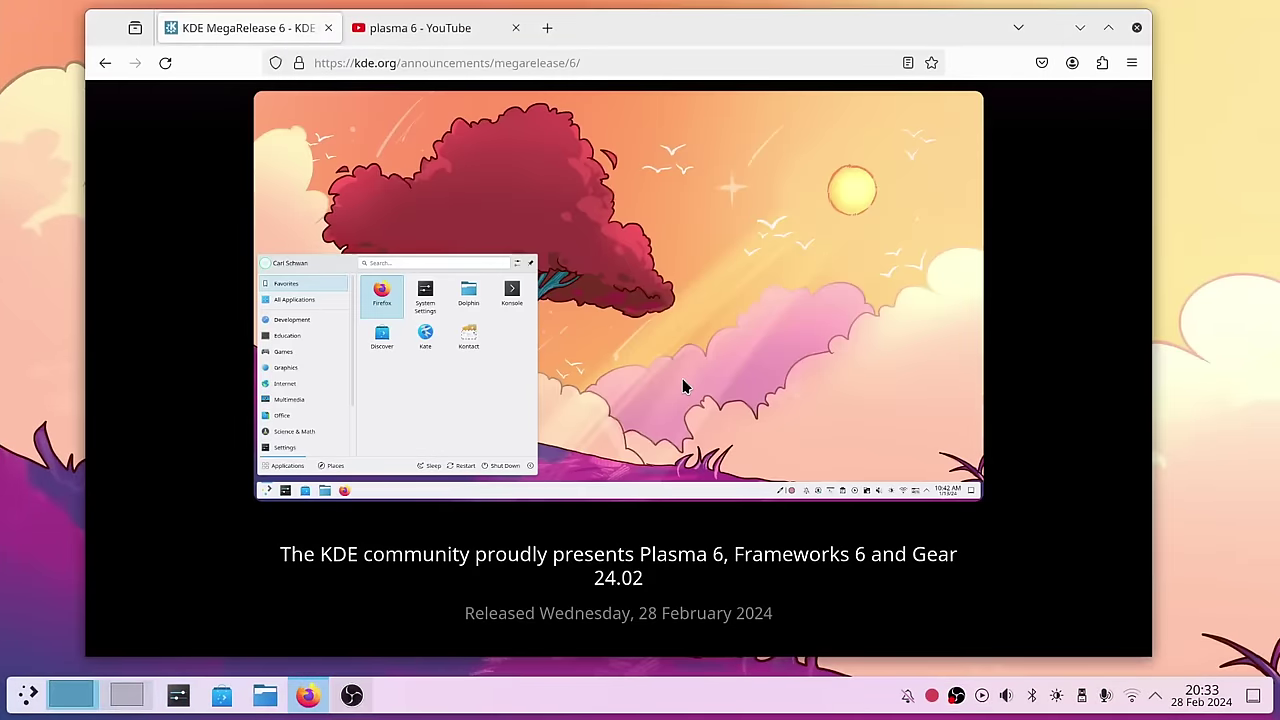
Scroll the announcement page down to the New Wallpaper section about Scarlet Tree
{"action": "scroll", "coordinate": [846, 450], "scroll_direction": "down", "scroll_amount": 8}
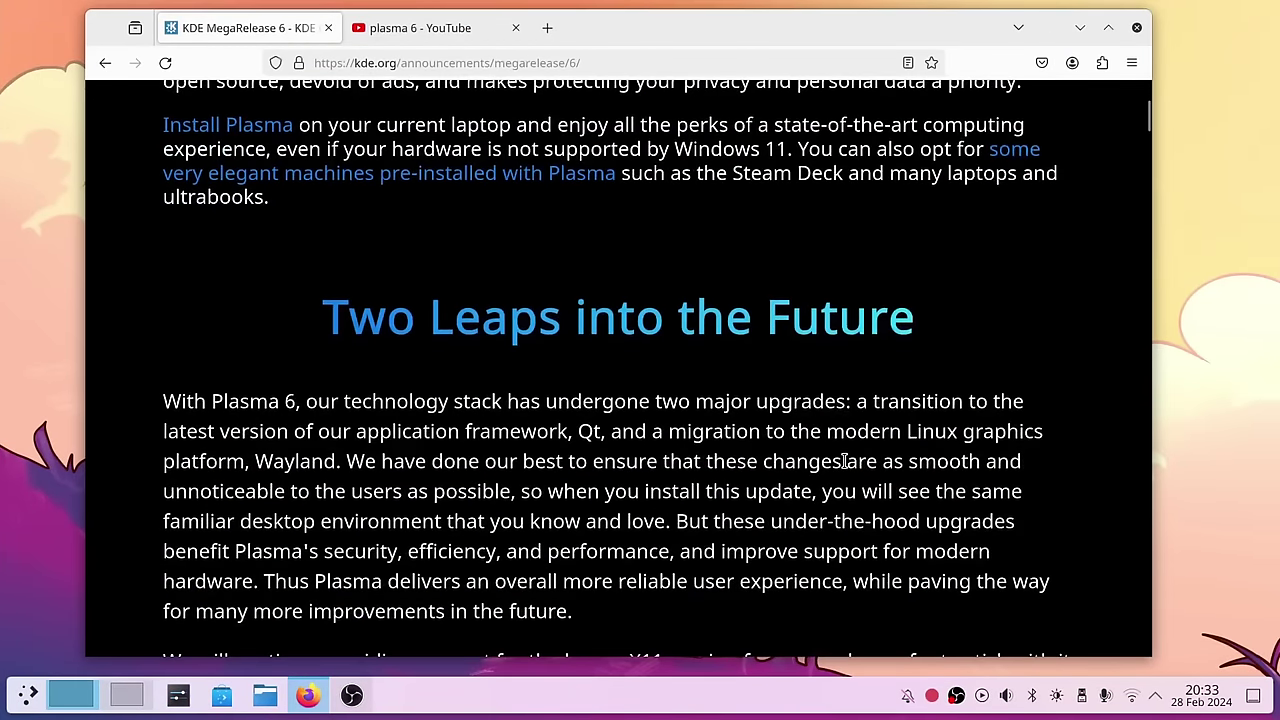
{"action": "scroll", "coordinate": [843, 461], "scroll_direction": "down", "scroll_amount": 10}
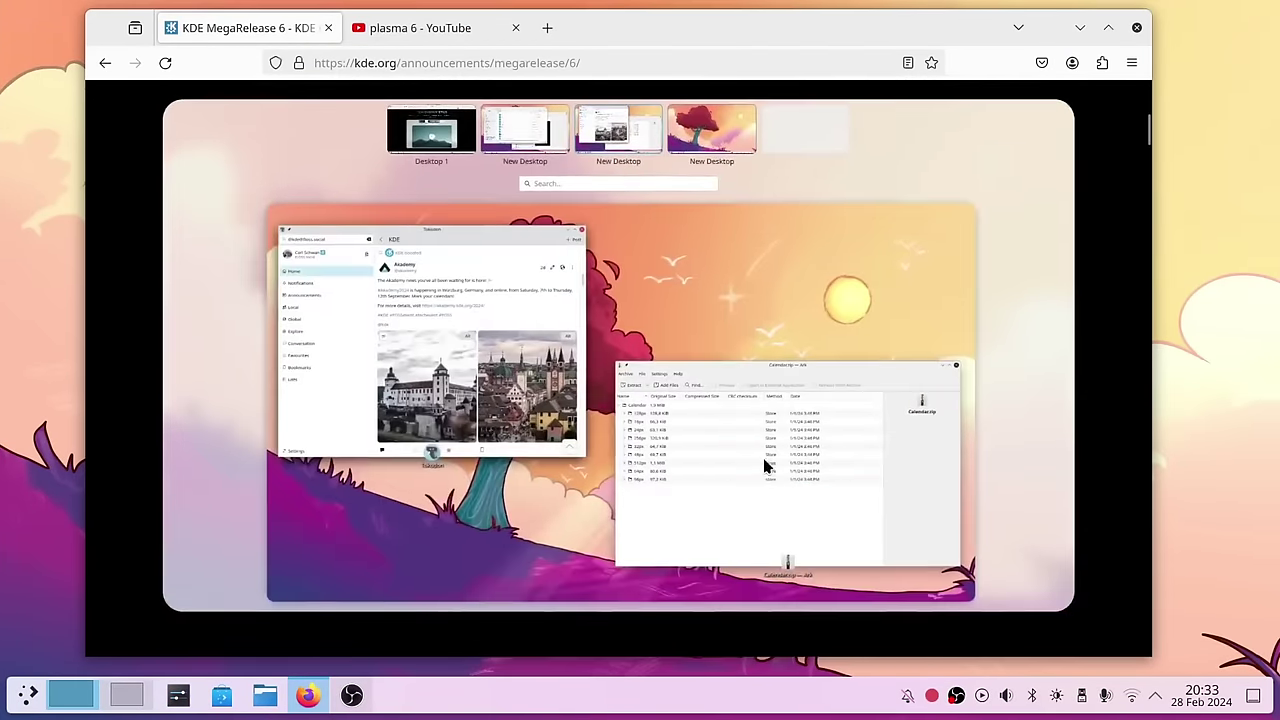
{"action": "scroll", "coordinate": [765, 452], "scroll_direction": "down", "scroll_amount": 4}
{"action": "scroll", "coordinate": [770, 449], "scroll_direction": "up", "scroll_amount": 5}
{"action": "scroll", "coordinate": [770, 449], "scroll_direction": "down", "scroll_amount": 8}
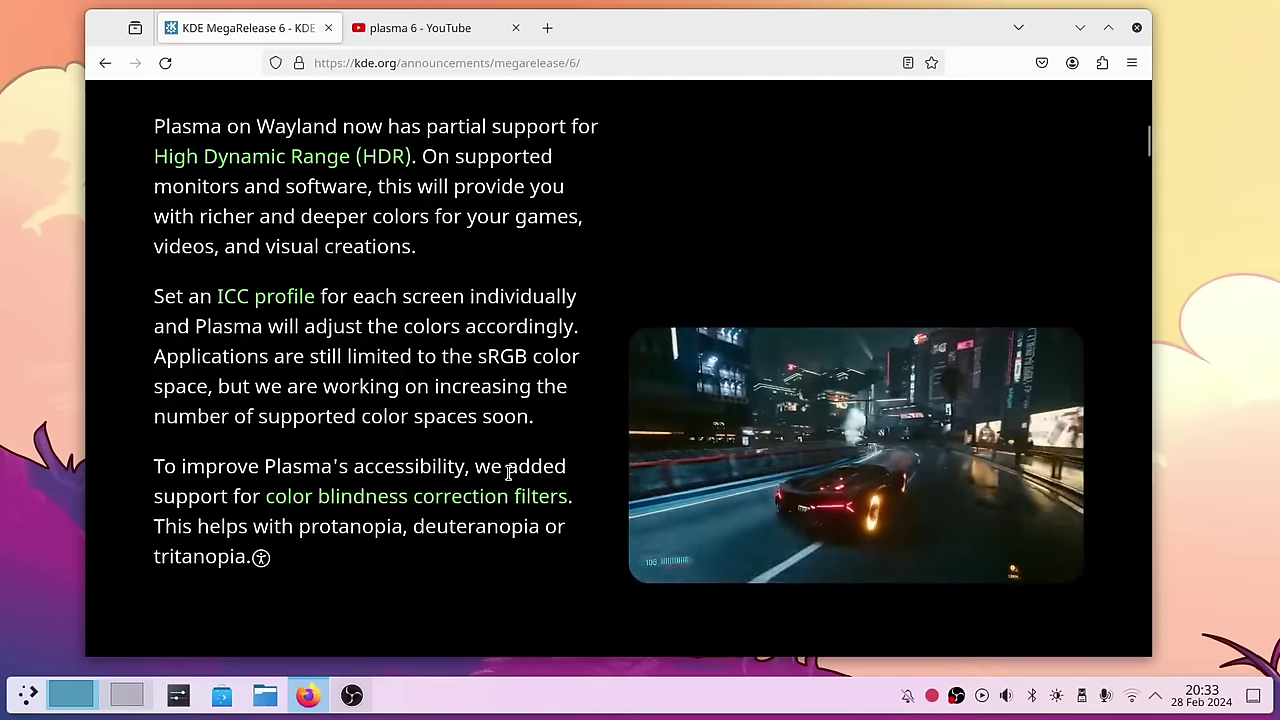
{"action": "scroll", "coordinate": [508, 470], "scroll_direction": "down", "scroll_amount": 7}
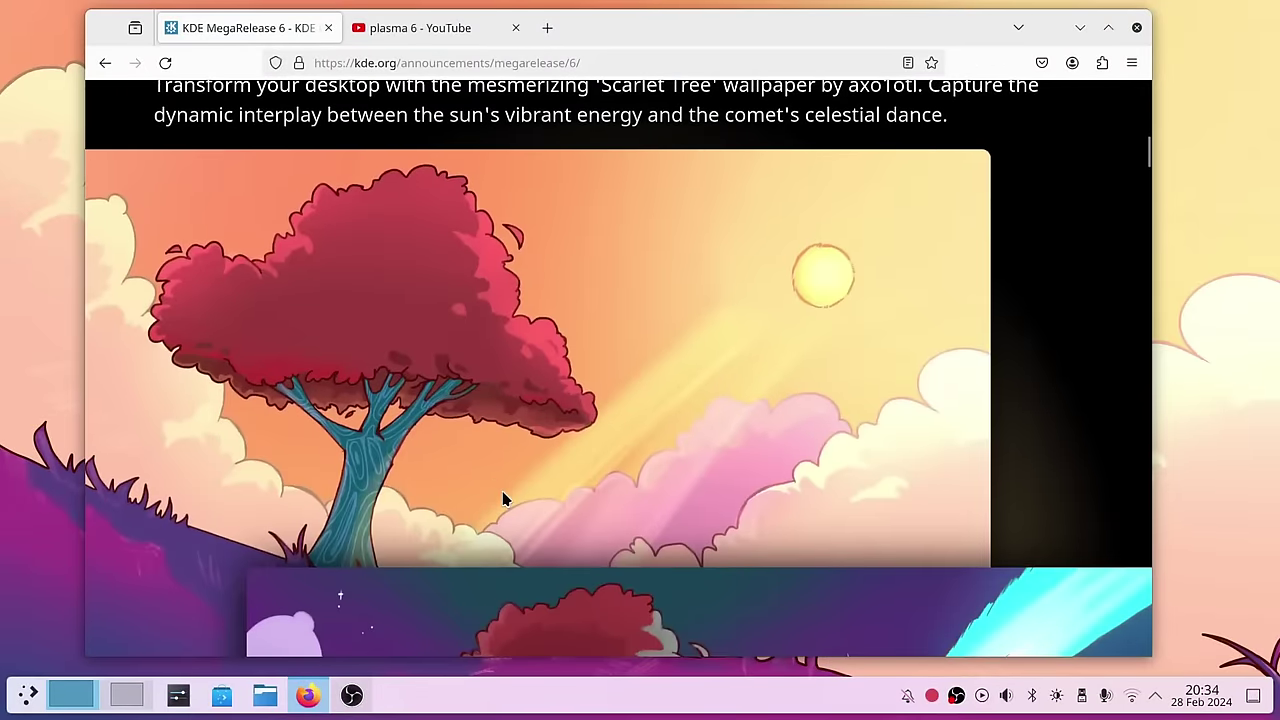
{"action": "scroll", "coordinate": [503, 498], "scroll_direction": "up", "scroll_amount": 3}
{"action": "scroll", "coordinate": [503, 498], "scroll_direction": "down", "scroll_amount": 3}
{"action": "left_click", "coordinate": [178, 695]}
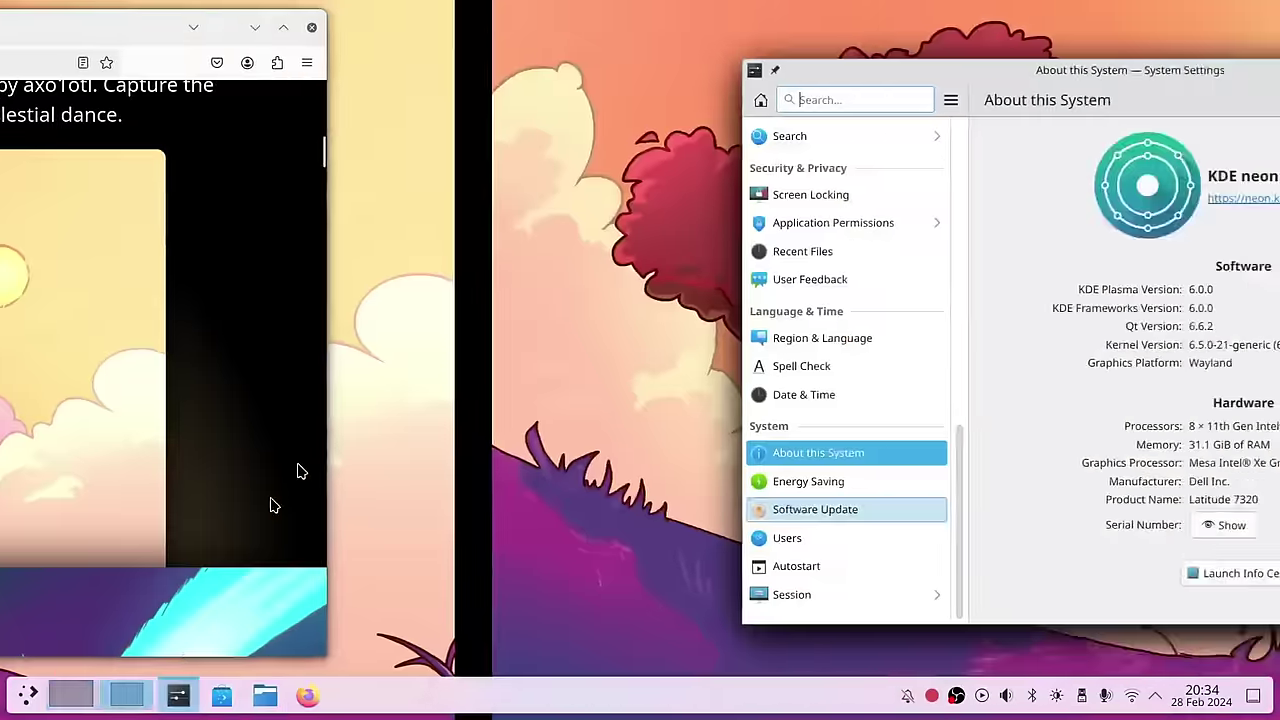
{"action": "scroll", "coordinate": [378, 240], "scroll_direction": "up", "scroll_amount": 10}
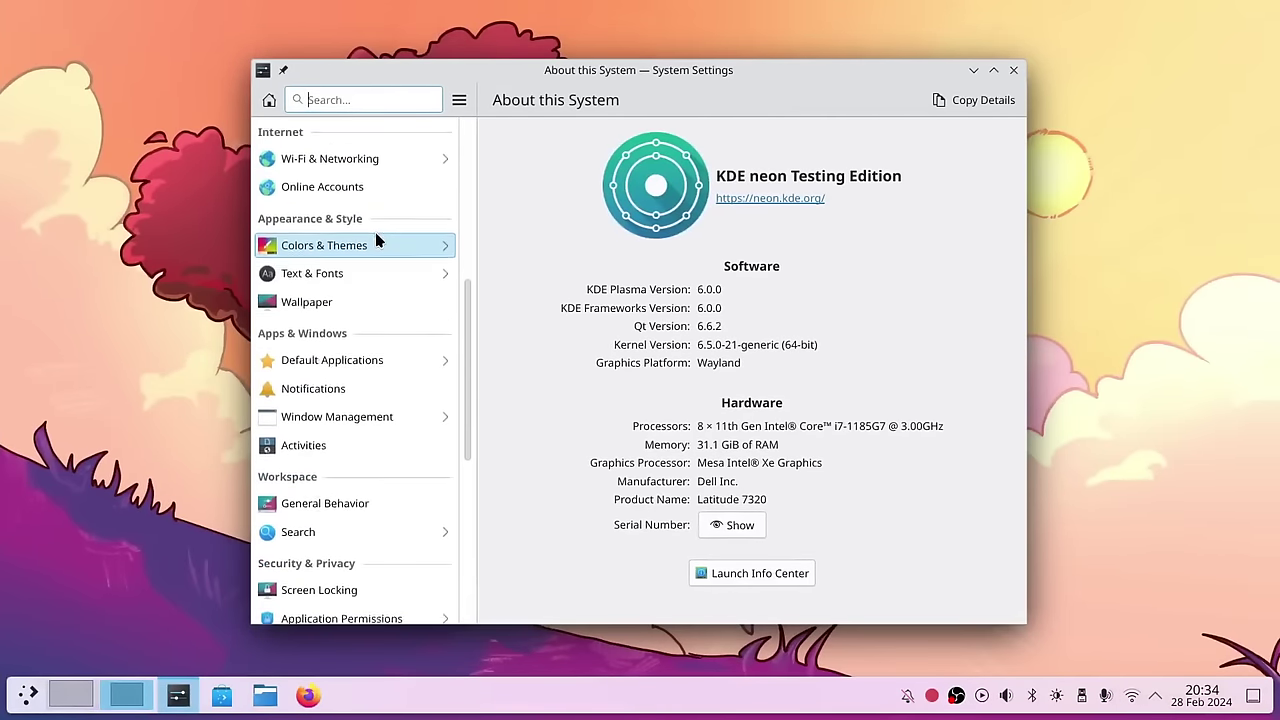
{"action": "scroll", "coordinate": [382, 285], "scroll_direction": "up", "scroll_amount": 5}
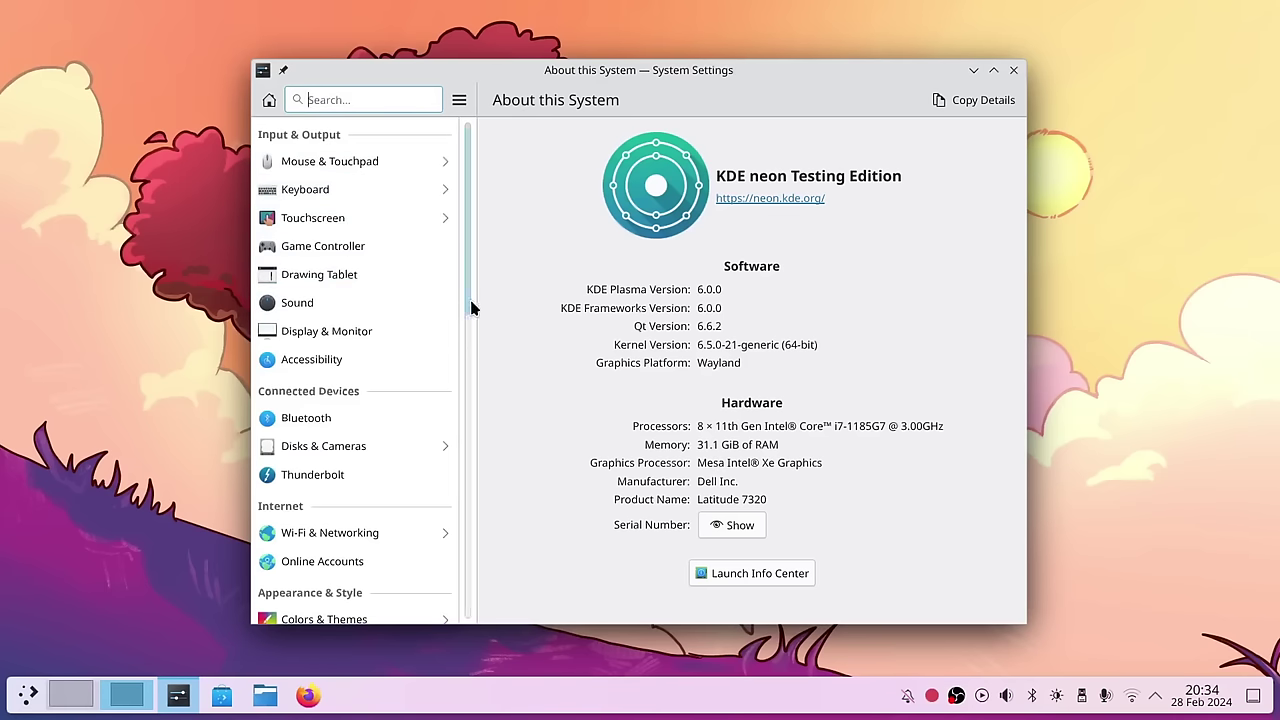
{"action": "left_click_drag", "start_coordinate": [471, 314], "coordinate": [483, 289]}
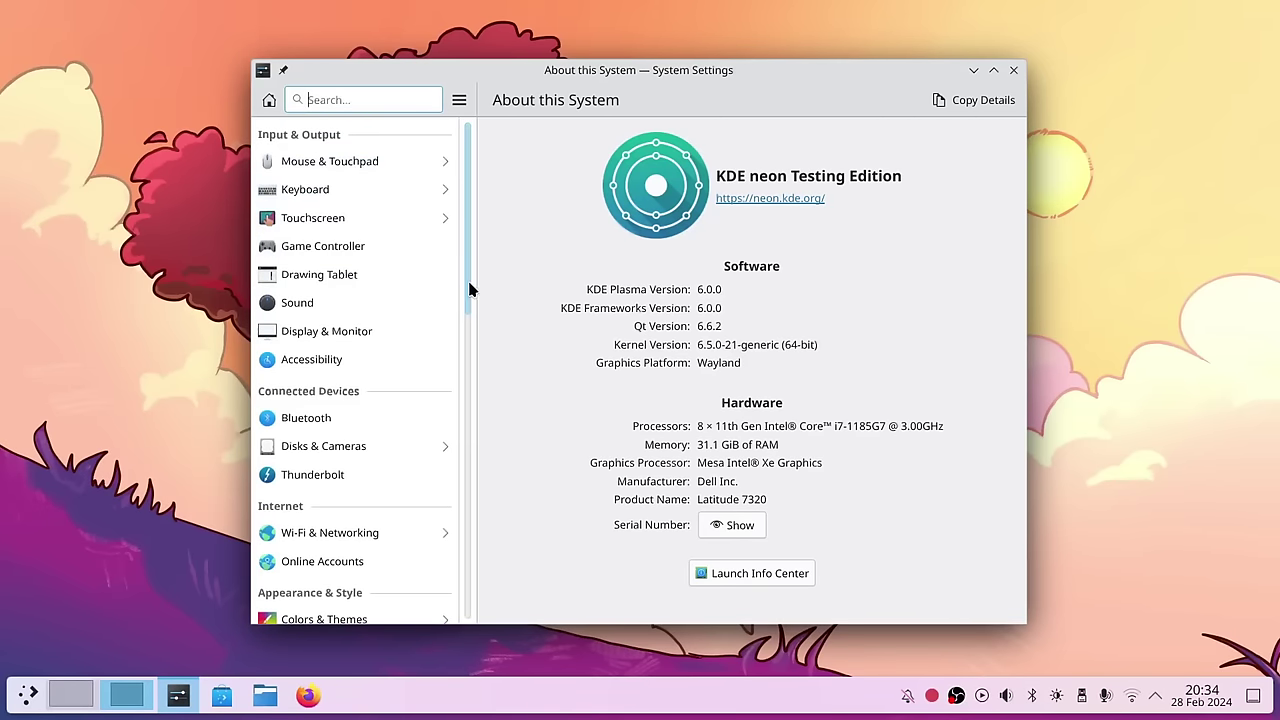
{"action": "left_click_drag", "start_coordinate": [471, 286], "coordinate": [474, 420]}
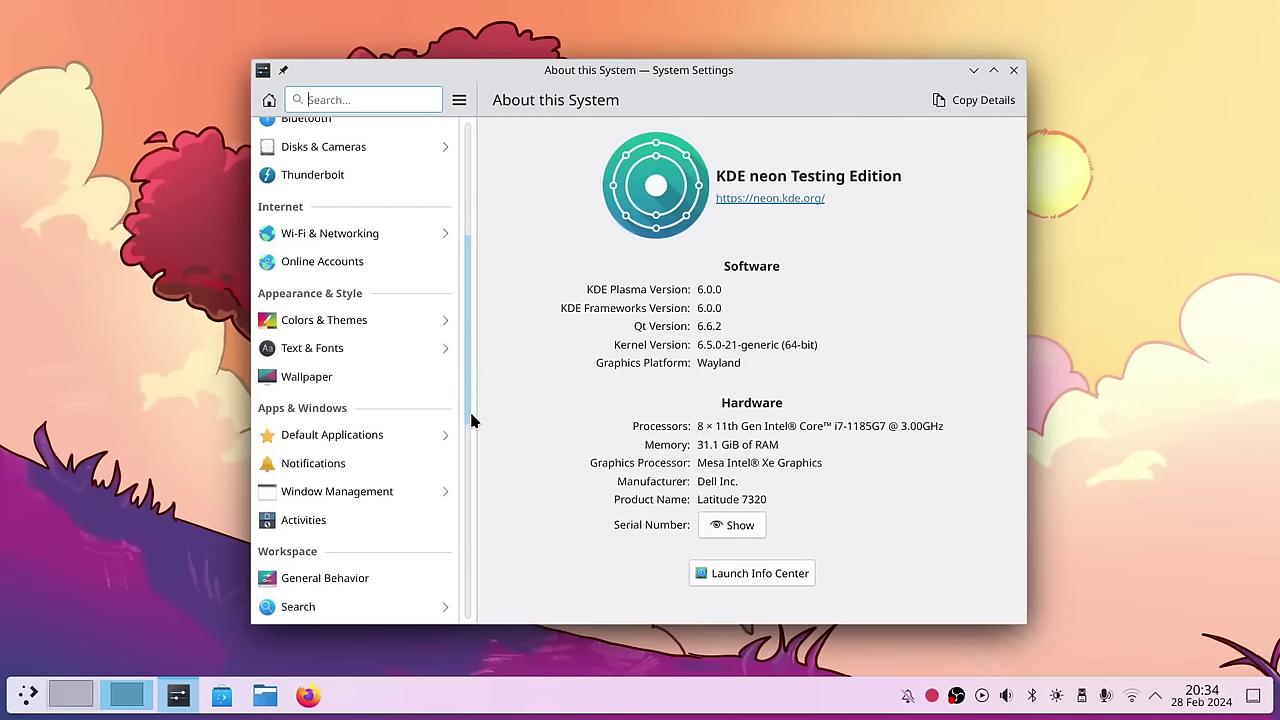
Open the Wallpaper page, browse the image gallery, and keep the wallpaper type as Image
{"action": "left_click", "coordinate": [335, 378]}
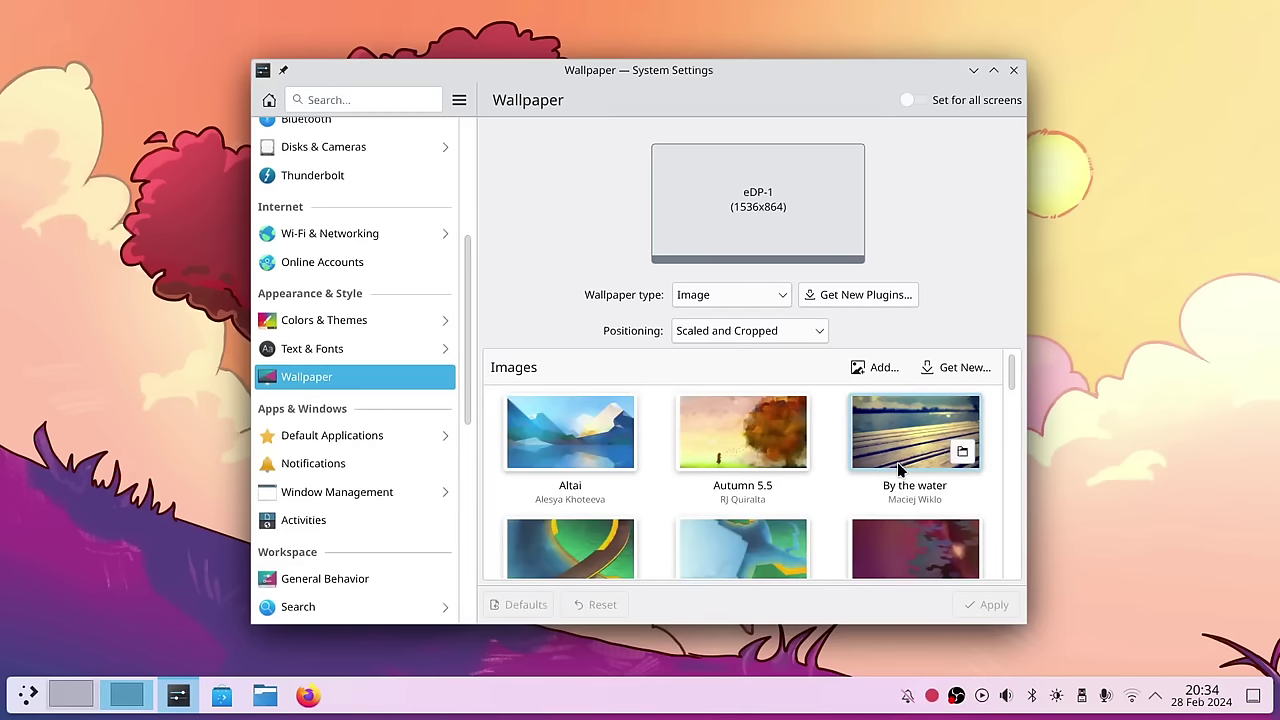
{"action": "scroll", "coordinate": [897, 462], "scroll_direction": "down", "scroll_amount": 4}
{"action": "scroll", "coordinate": [897, 482], "scroll_direction": "down", "scroll_amount": 5}
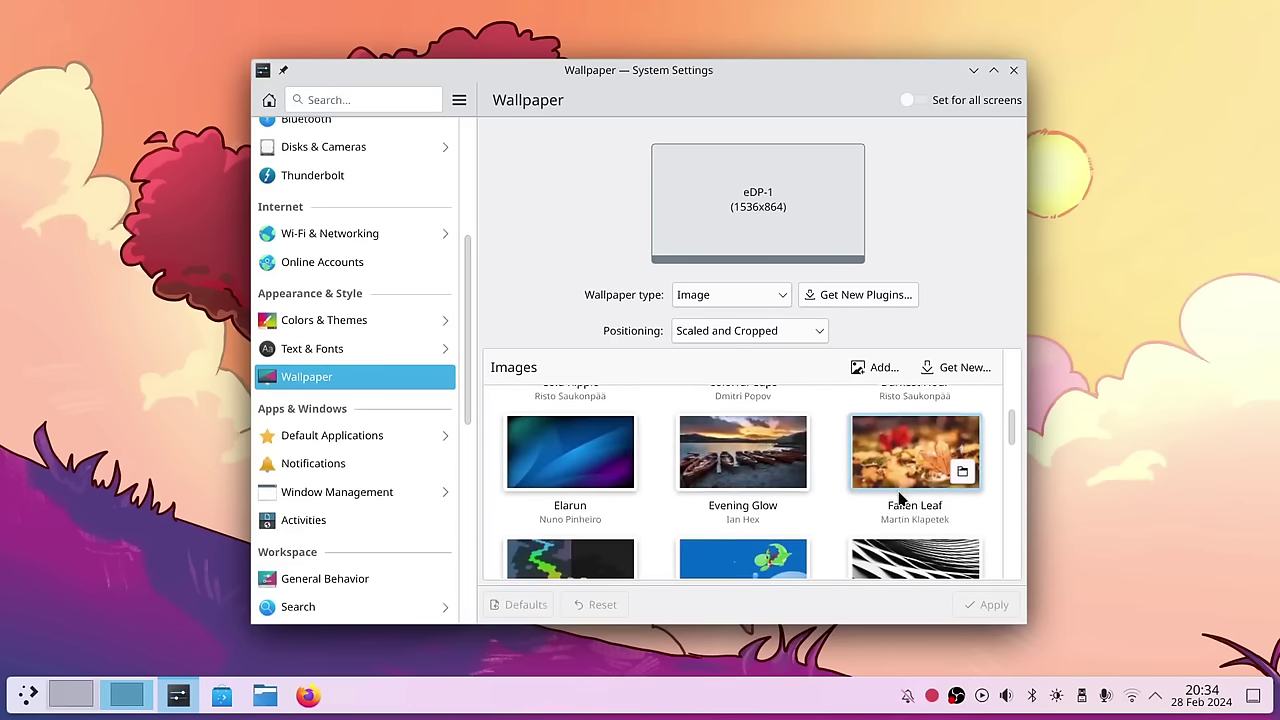
{"action": "scroll", "coordinate": [846, 505], "scroll_direction": "down", "scroll_amount": 10}
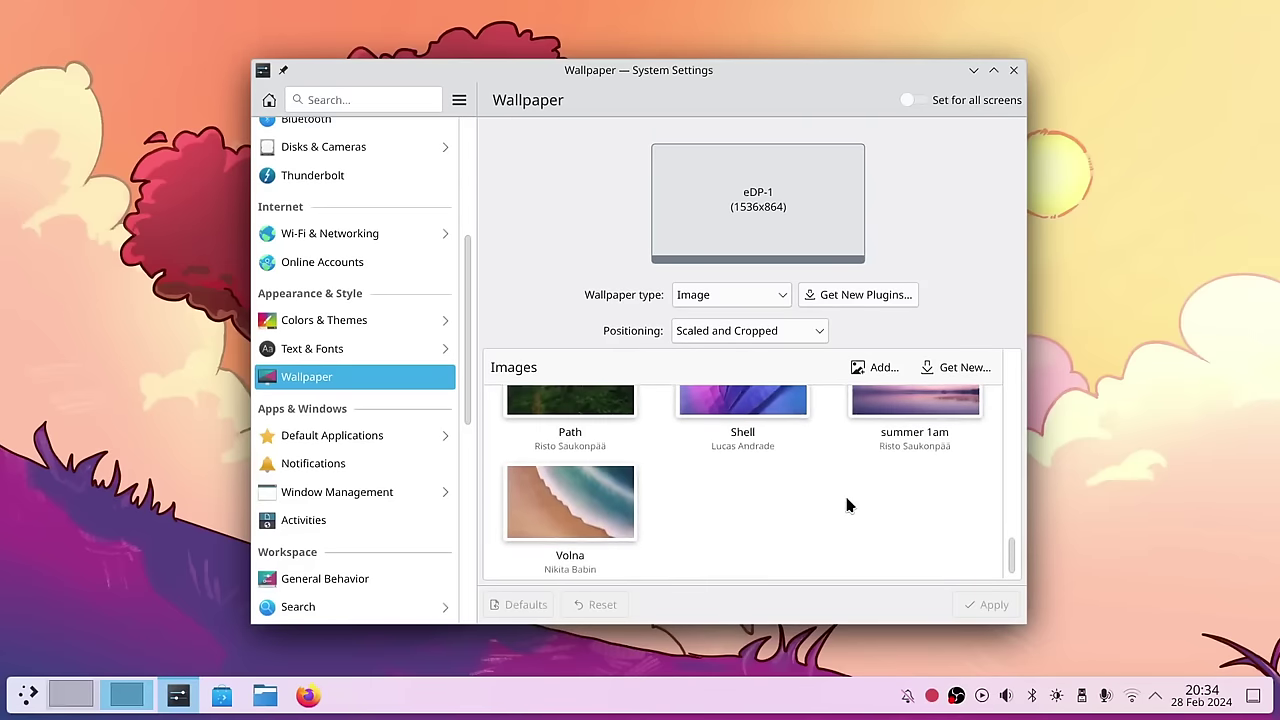
{"action": "scroll", "coordinate": [846, 500], "scroll_direction": "up", "scroll_amount": 15}
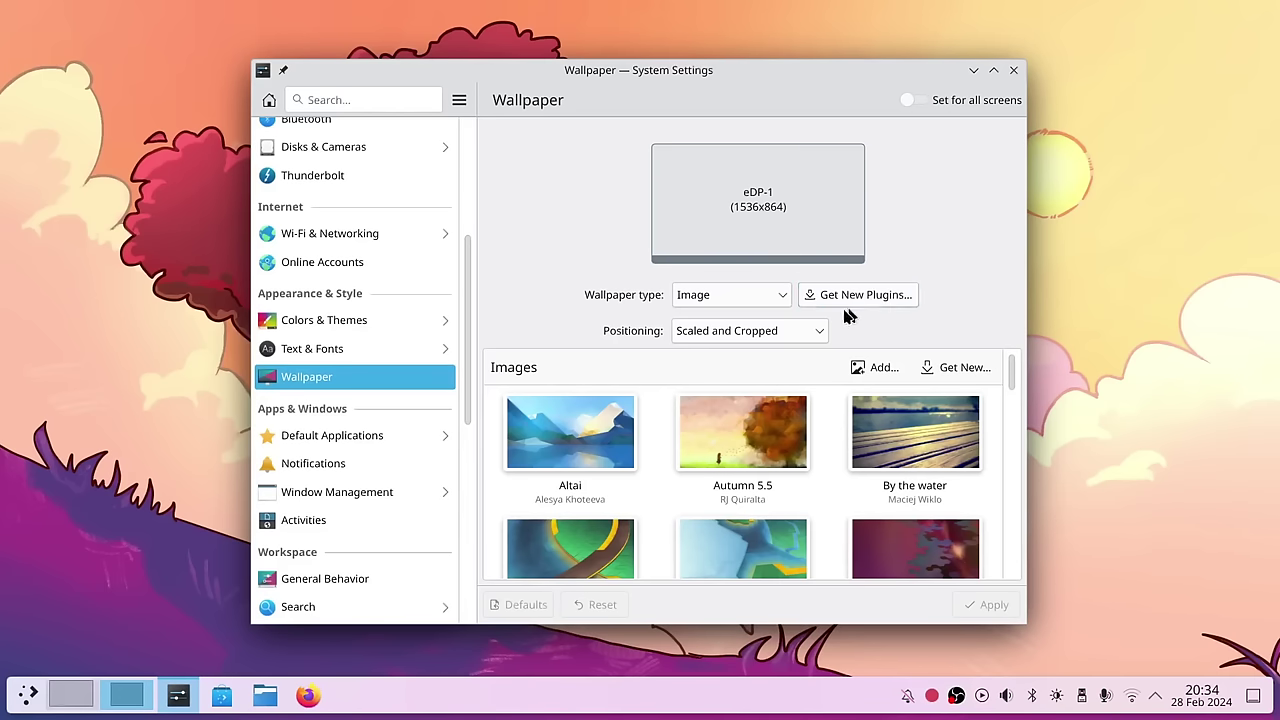
{"action": "left_click", "coordinate": [757, 305]}
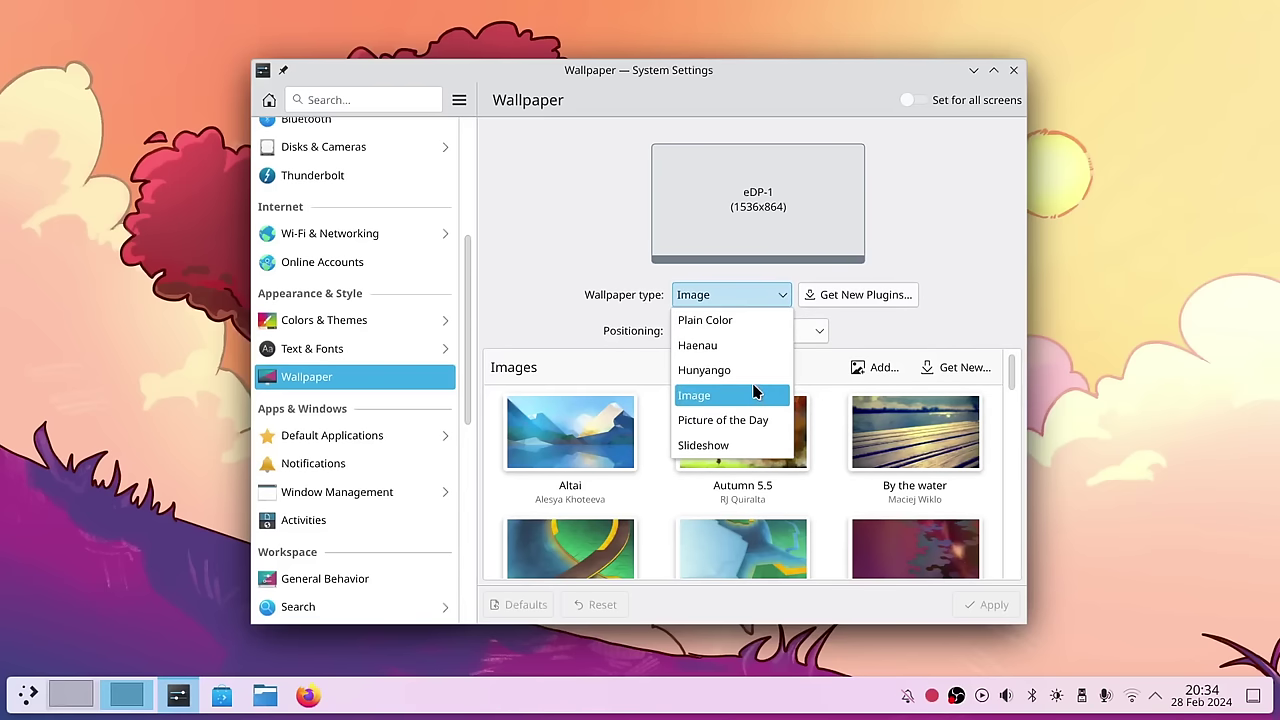
{"action": "left_click", "coordinate": [726, 294]}
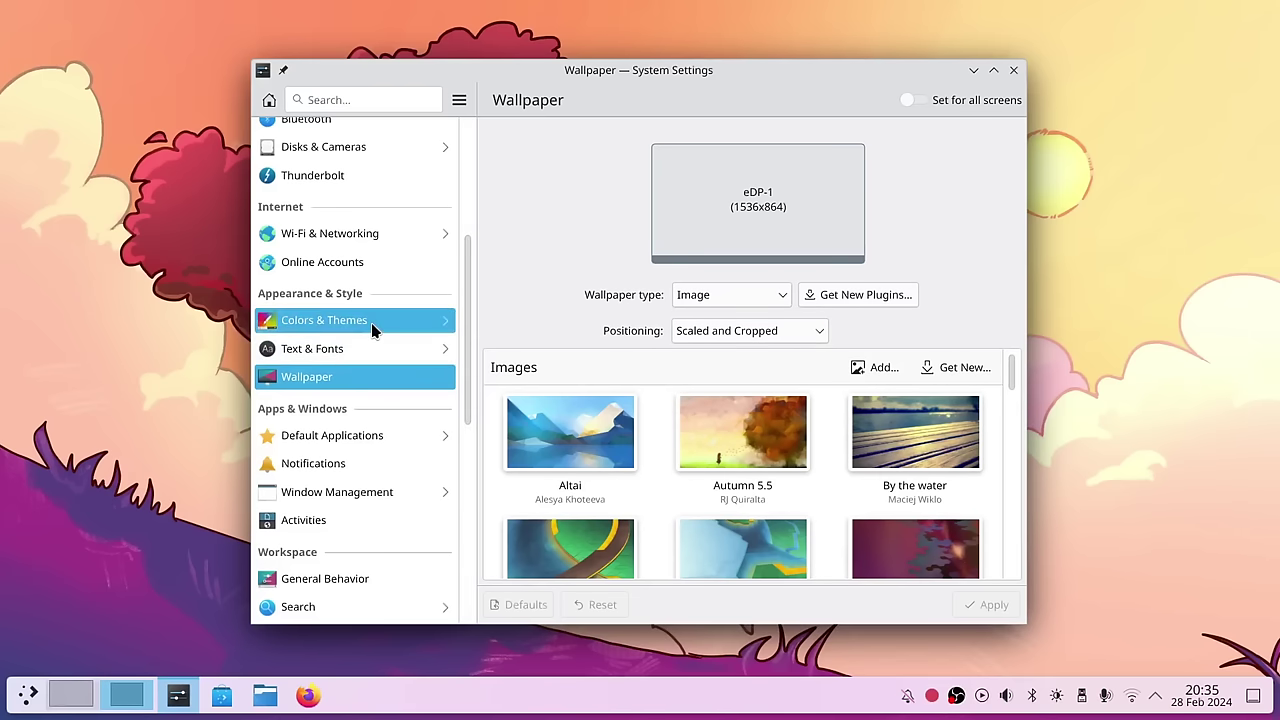
Visit Night Light under Colors & Themes, then play the Ocean demo sound in System Sounds
{"action": "left_click", "coordinate": [324, 320]}
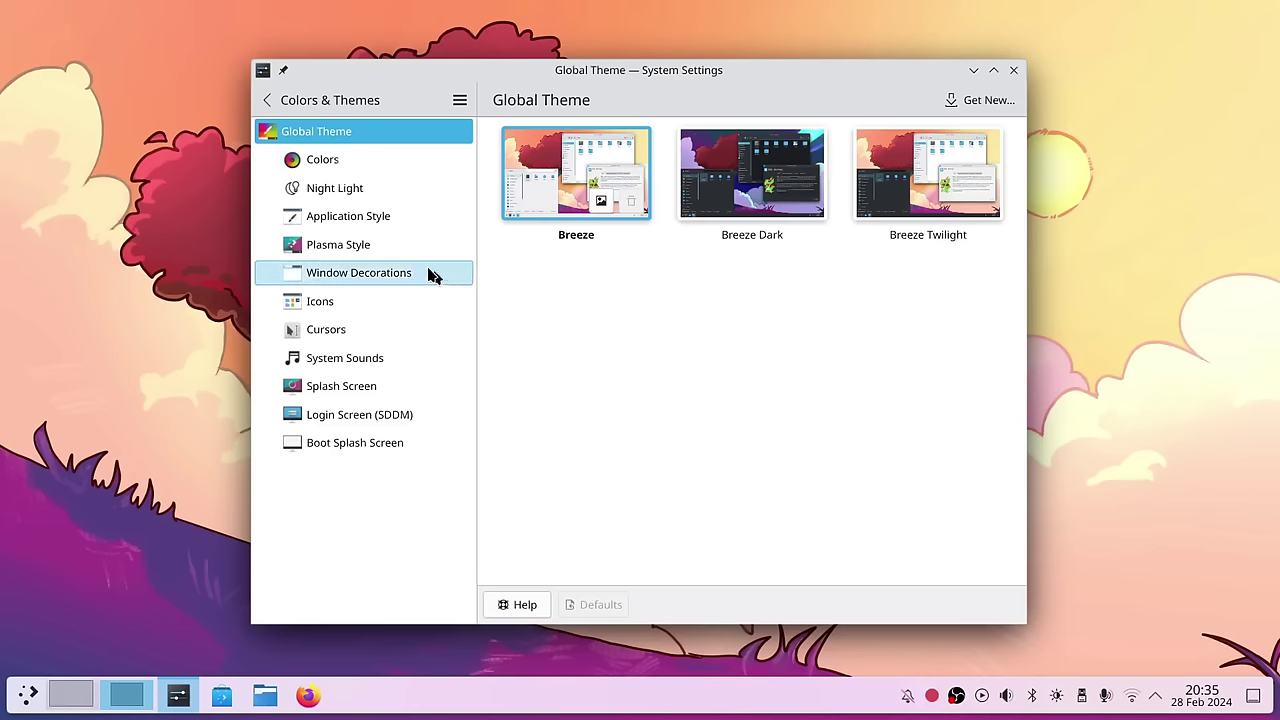
{"action": "left_click", "coordinate": [356, 192]}
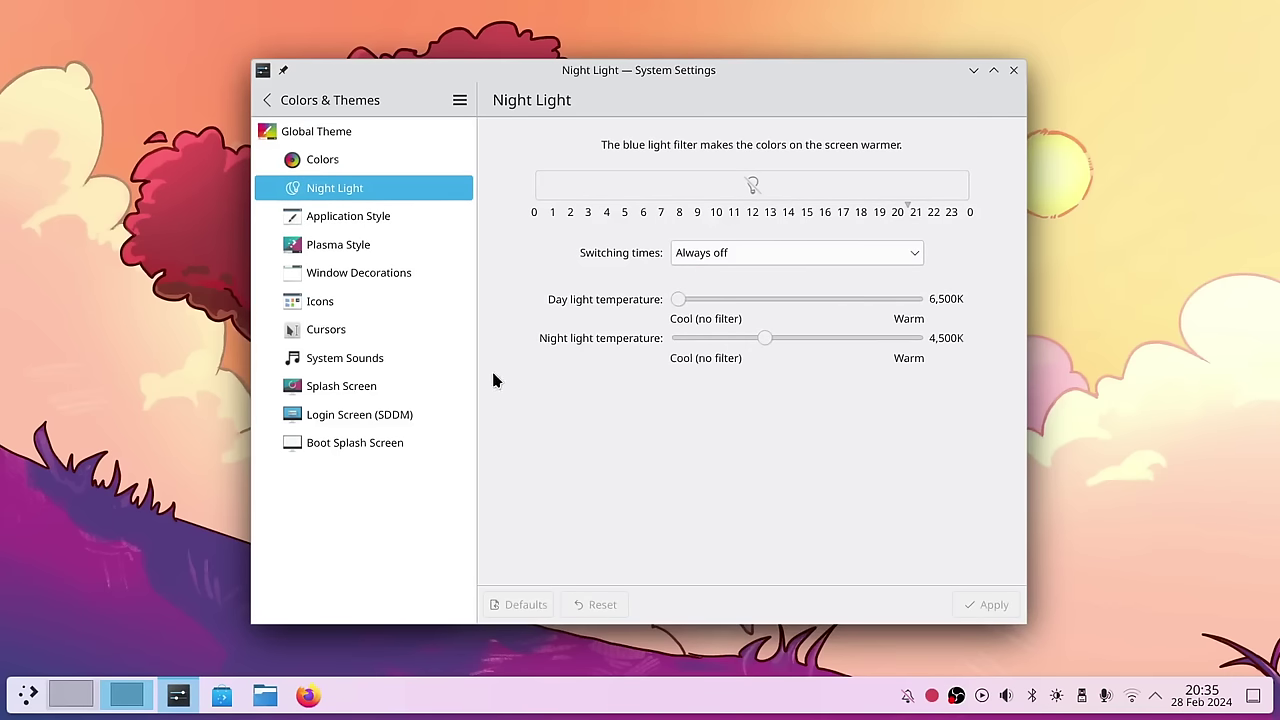
{"action": "left_click", "coordinate": [423, 359]}
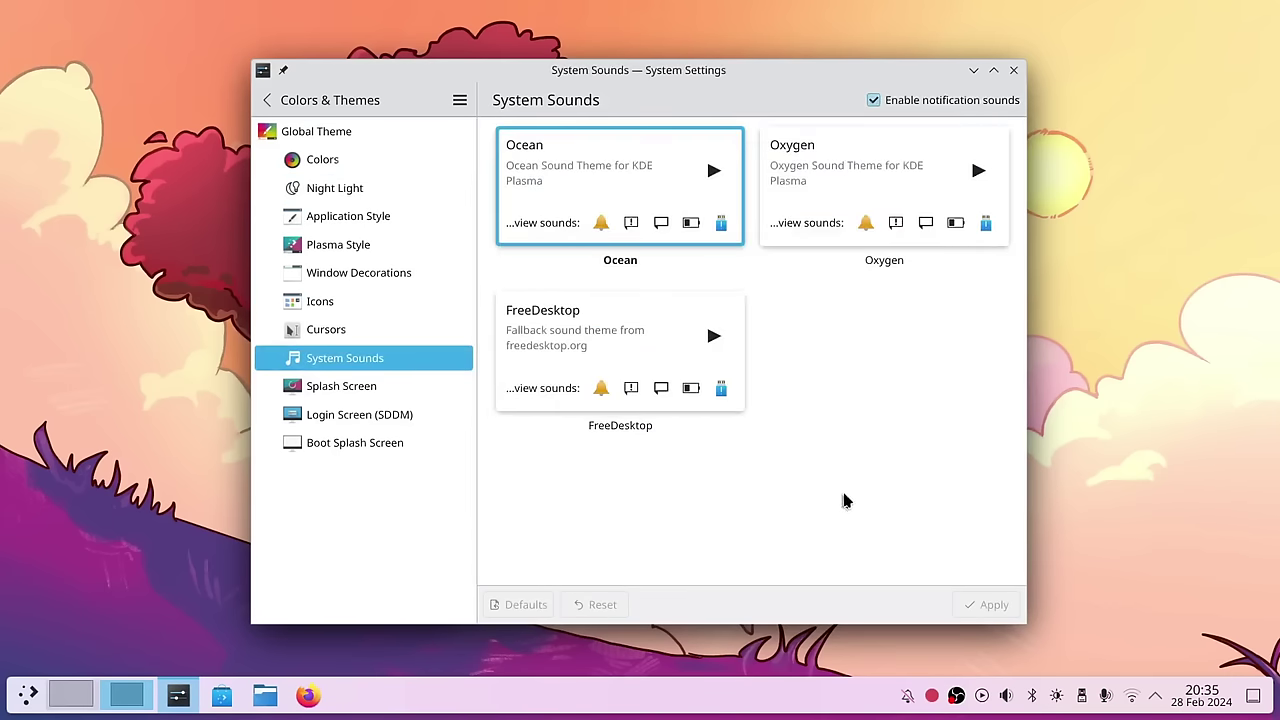
{"action": "left_click", "coordinate": [713, 175]}
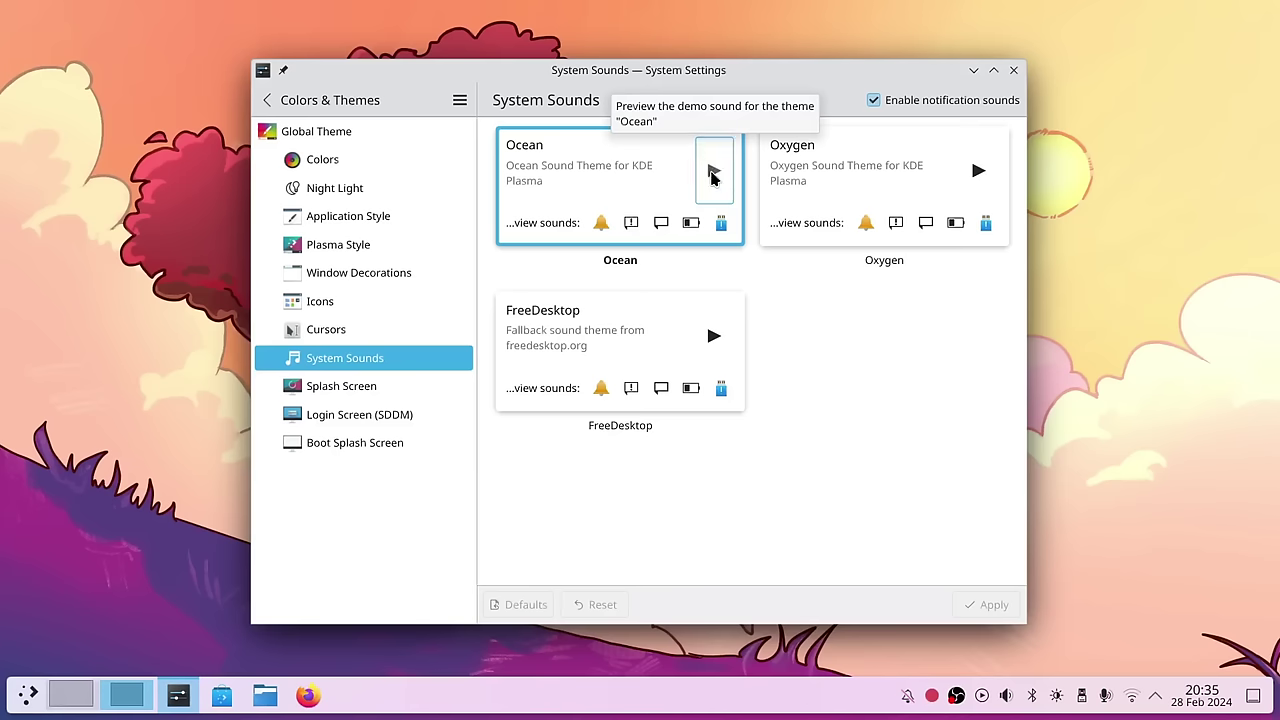
Adjust the system volume with the media keys and open the Plasma Style page
{"action": "key", "text": "XF86AudioLowerVolume"}
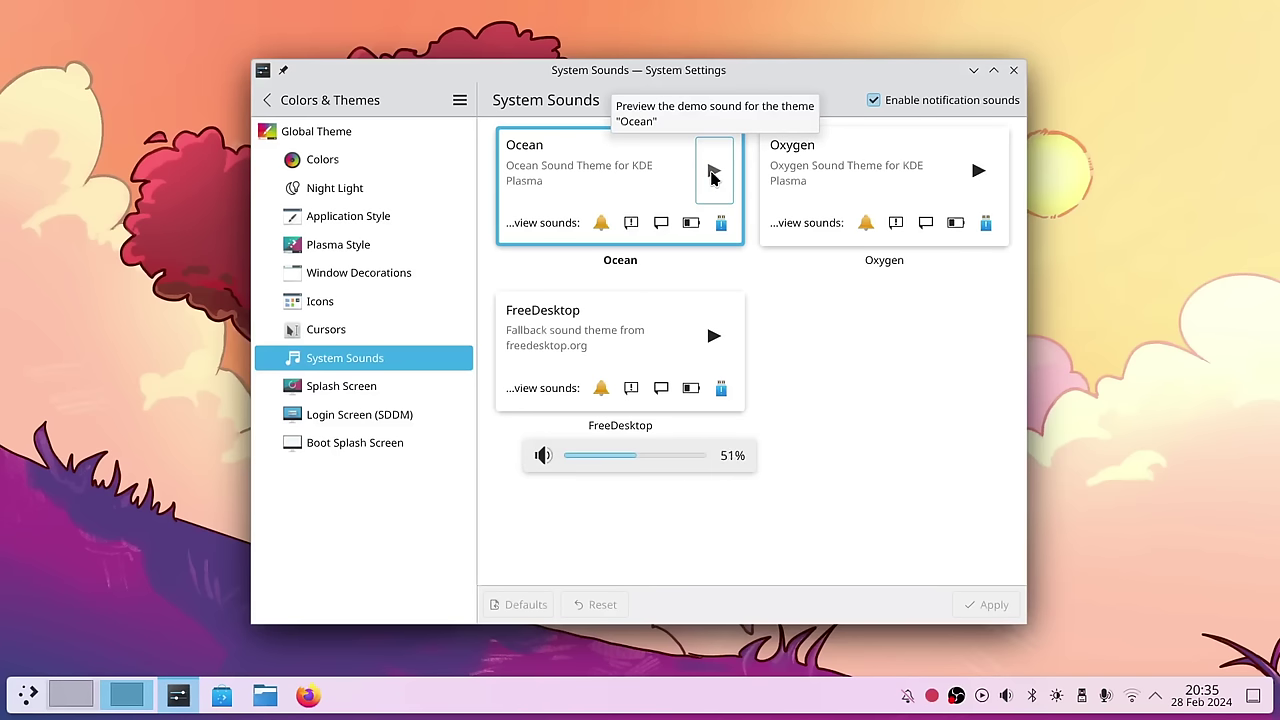
{"action": "key", "text": "XF86AudioRaiseVolume"}
{"action": "key", "text": "XF86AudioRaiseVolume"}
{"action": "key", "text": "XF86AudioRaiseVolume"}
{"action": "key", "text": "XF86AudioLowerVolume"}
{"action": "key", "text": "XF86AudioLowerVolume"}
{"action": "key", "text": "XF86AudioLowerVolume"}
{"action": "key", "text": "XF86AudioLowerVolume"}
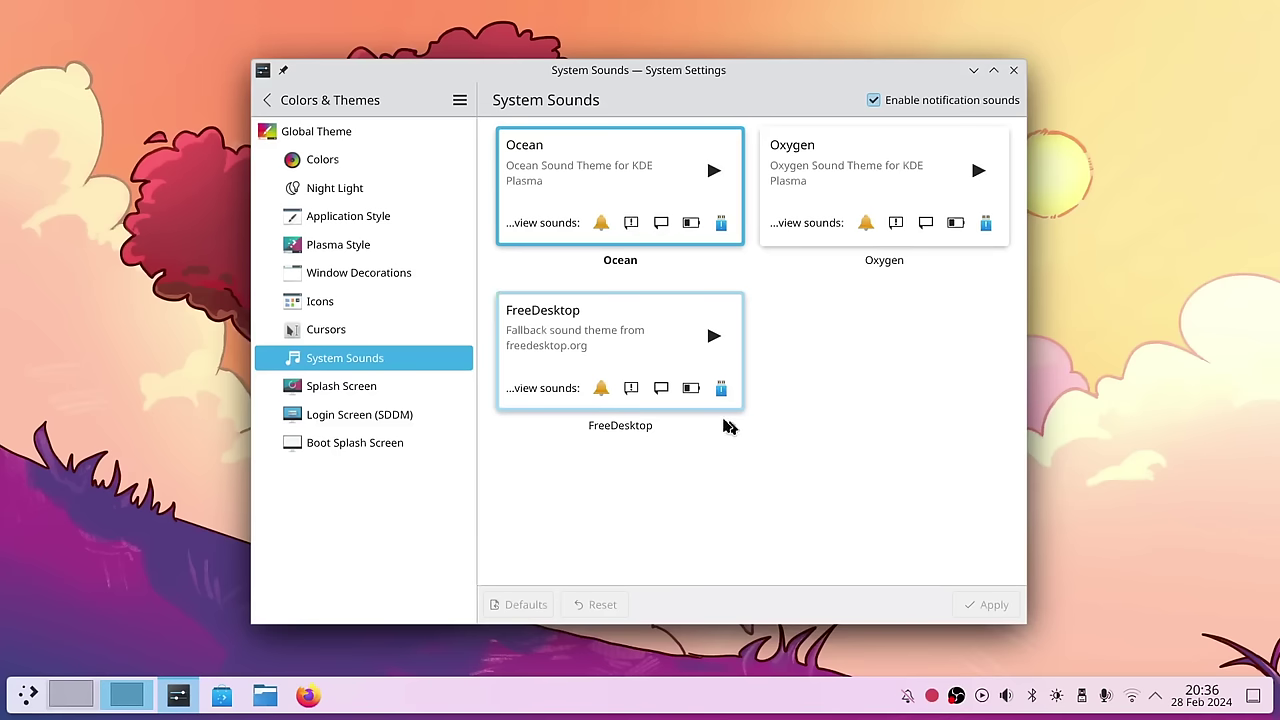
{"action": "left_click", "coordinate": [386, 247]}
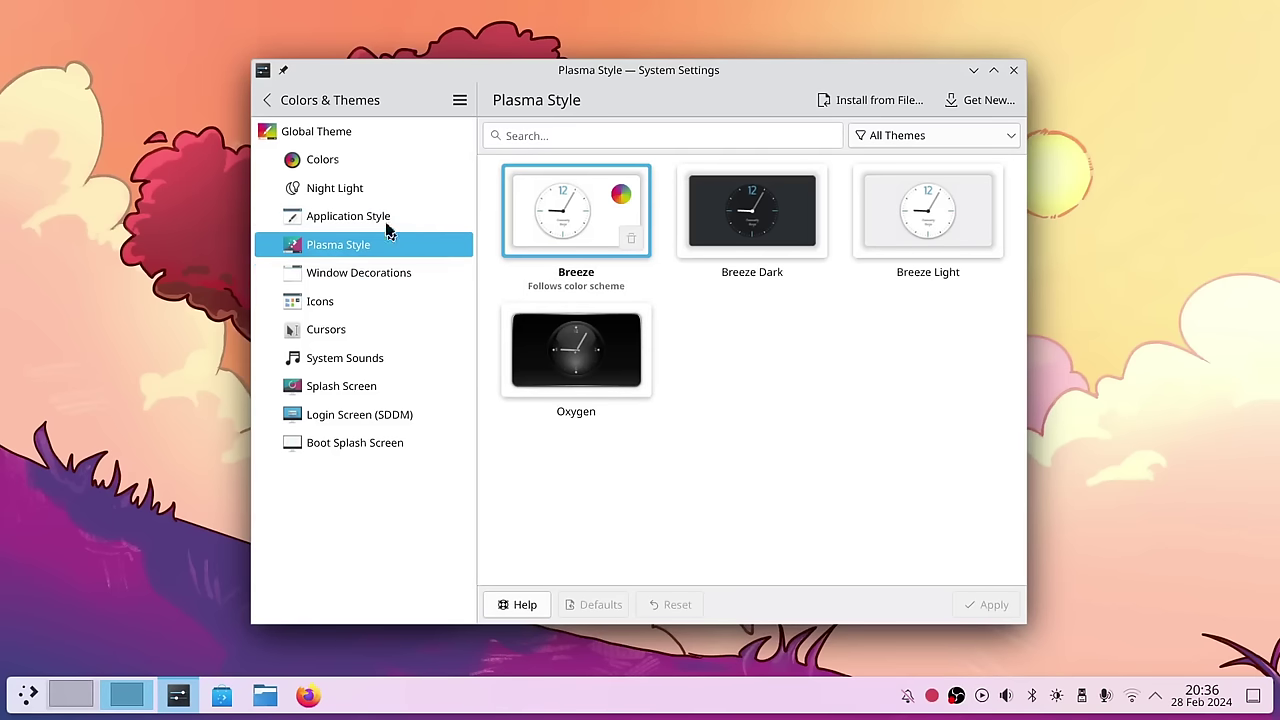
Apply the Breeze Dark theme from Quick Settings and minimize System Settings to view it
{"action": "left_click", "coordinate": [285, 101]}
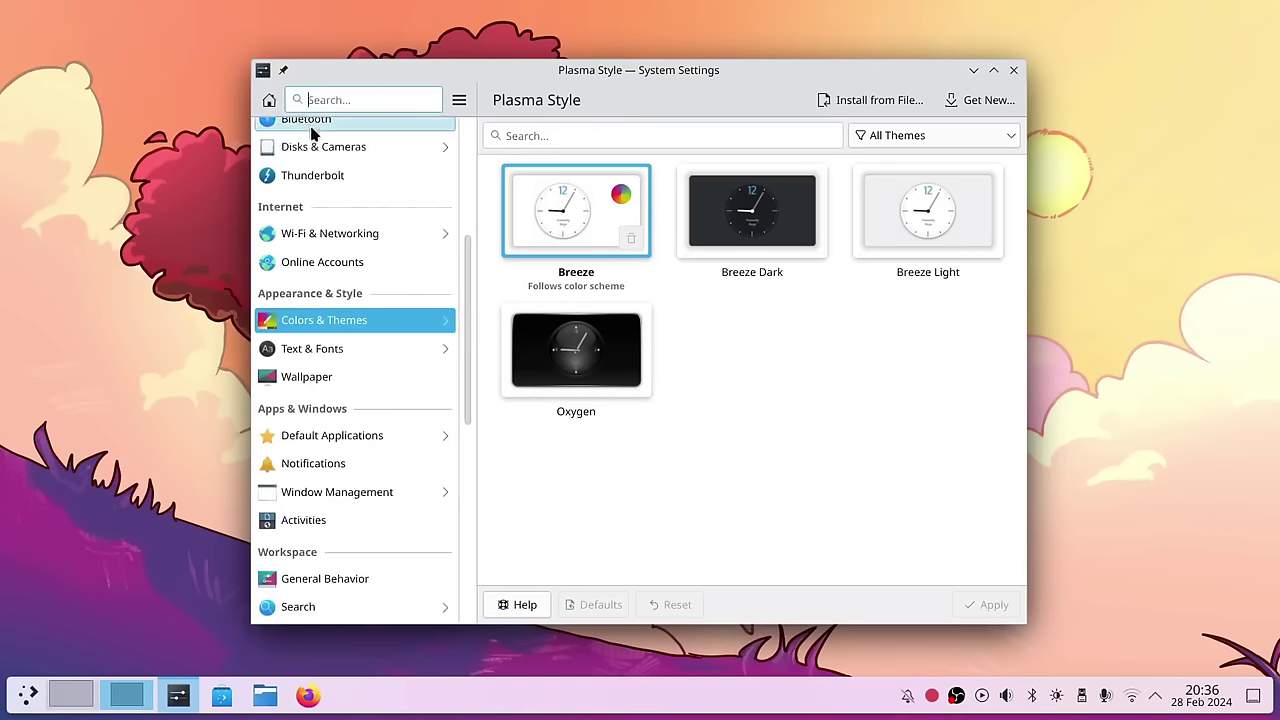
{"action": "left_click", "coordinate": [269, 100]}
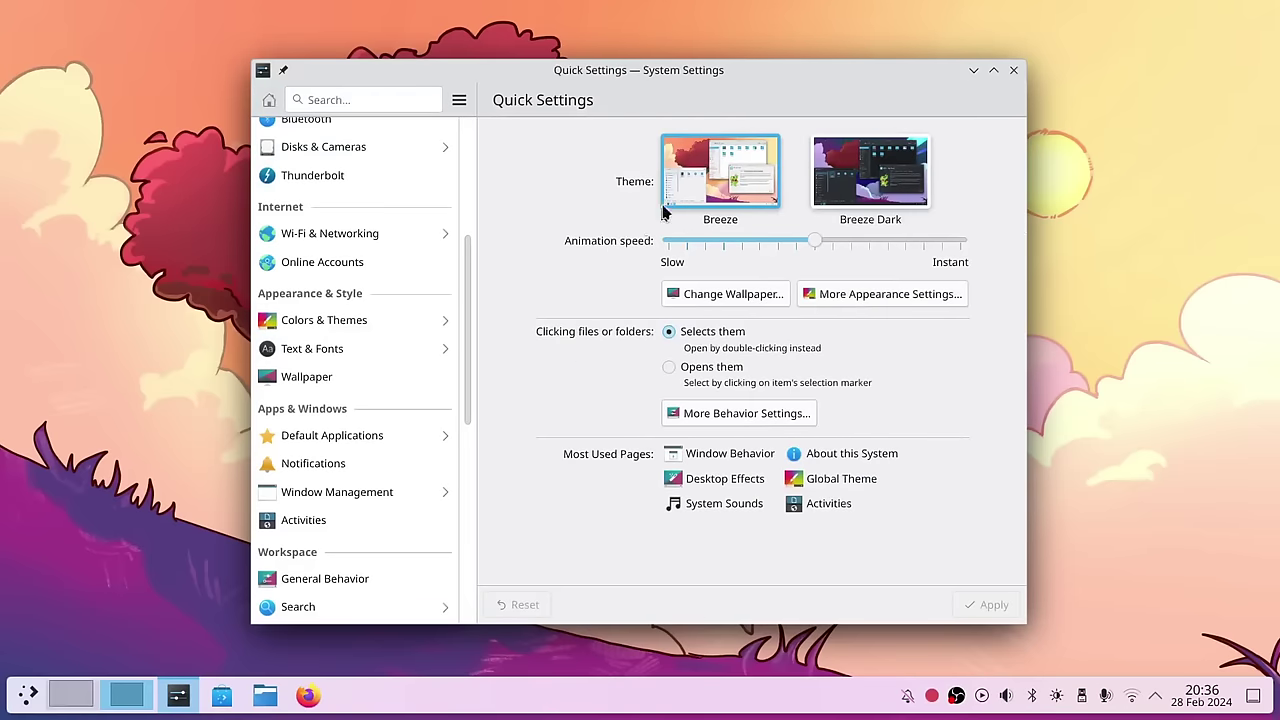
{"action": "left_click", "coordinate": [895, 186]}
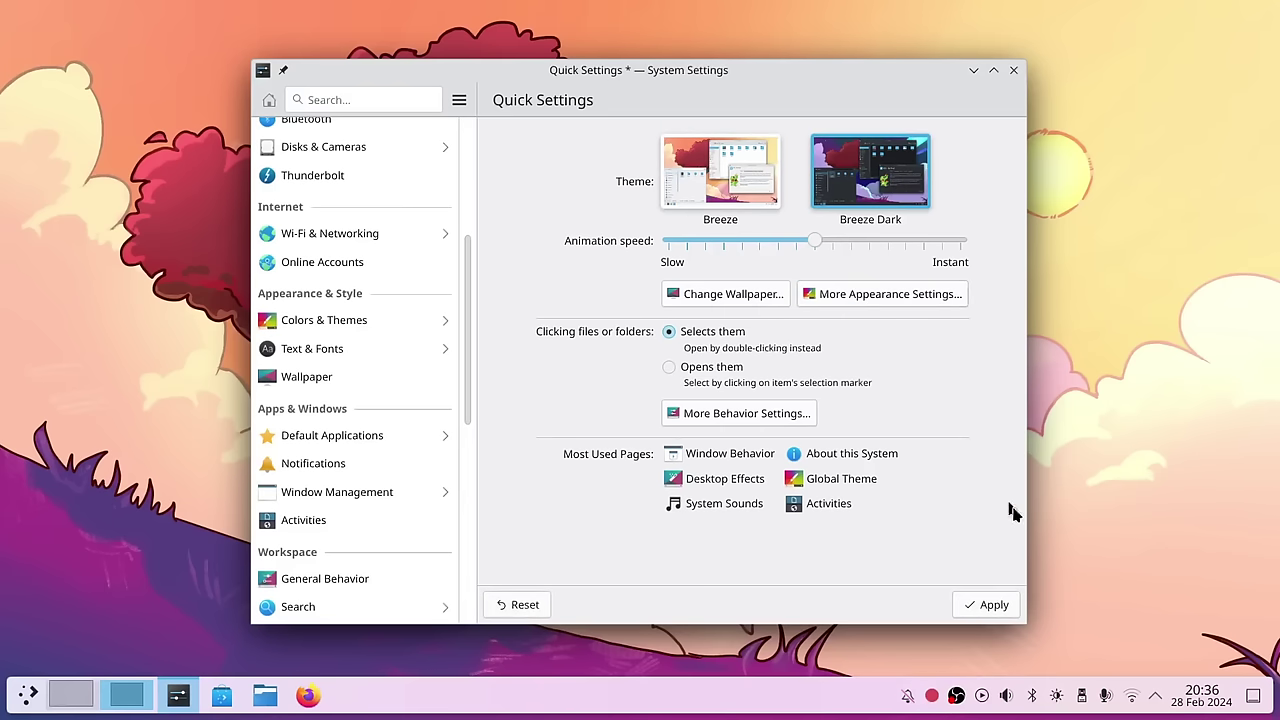
{"action": "left_click", "coordinate": [990, 605]}
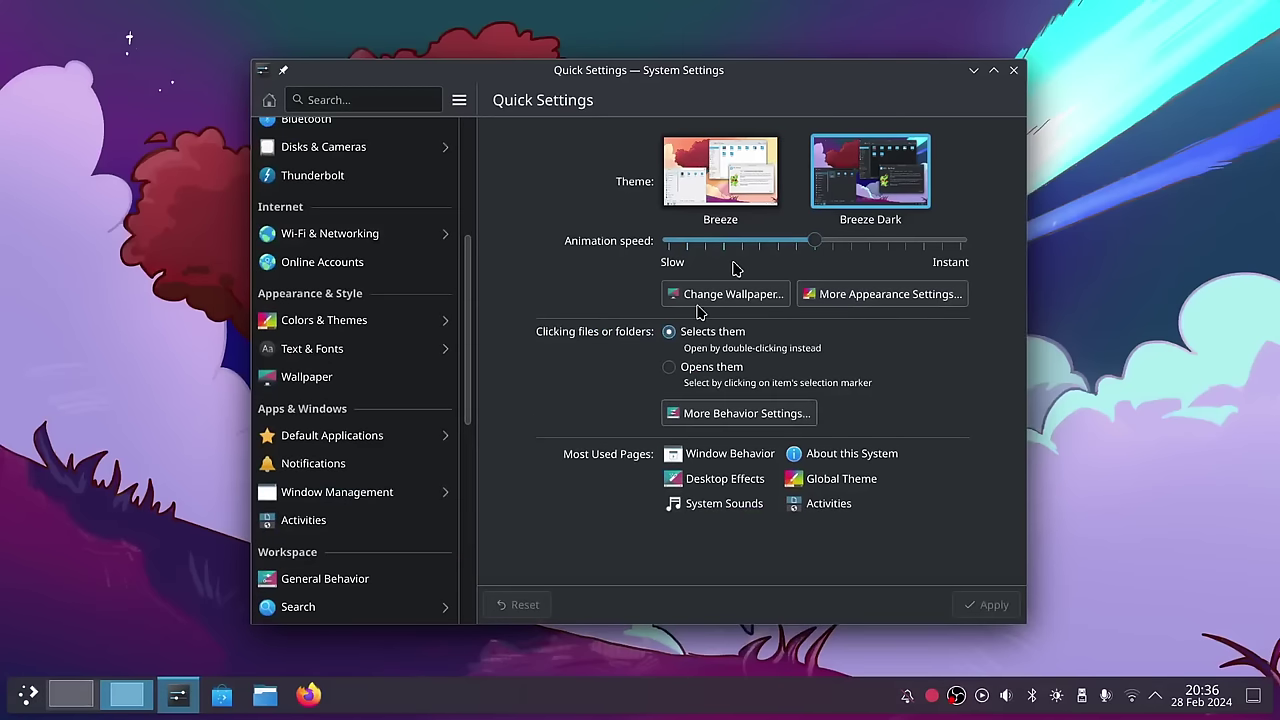
{"action": "left_click", "coordinate": [973, 70]}
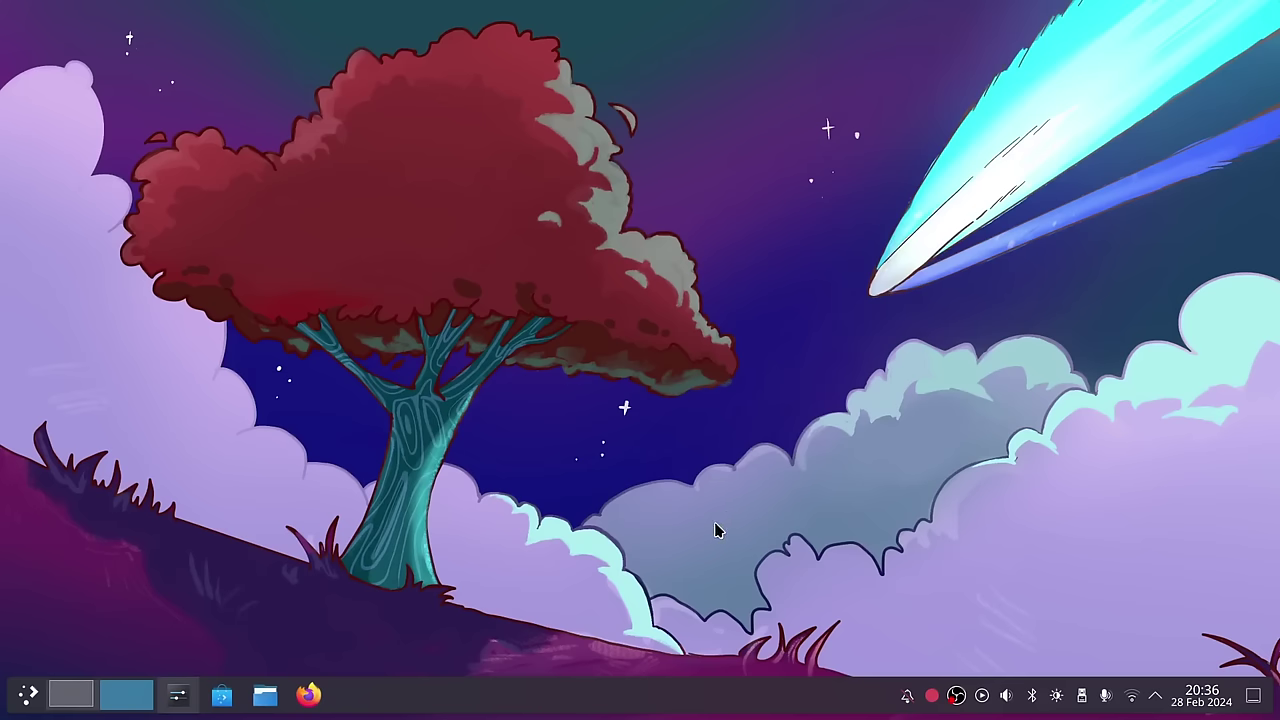
Restore System Settings from the taskbar and apply the light Breeze theme again
{"action": "left_click", "coordinate": [178, 697]}
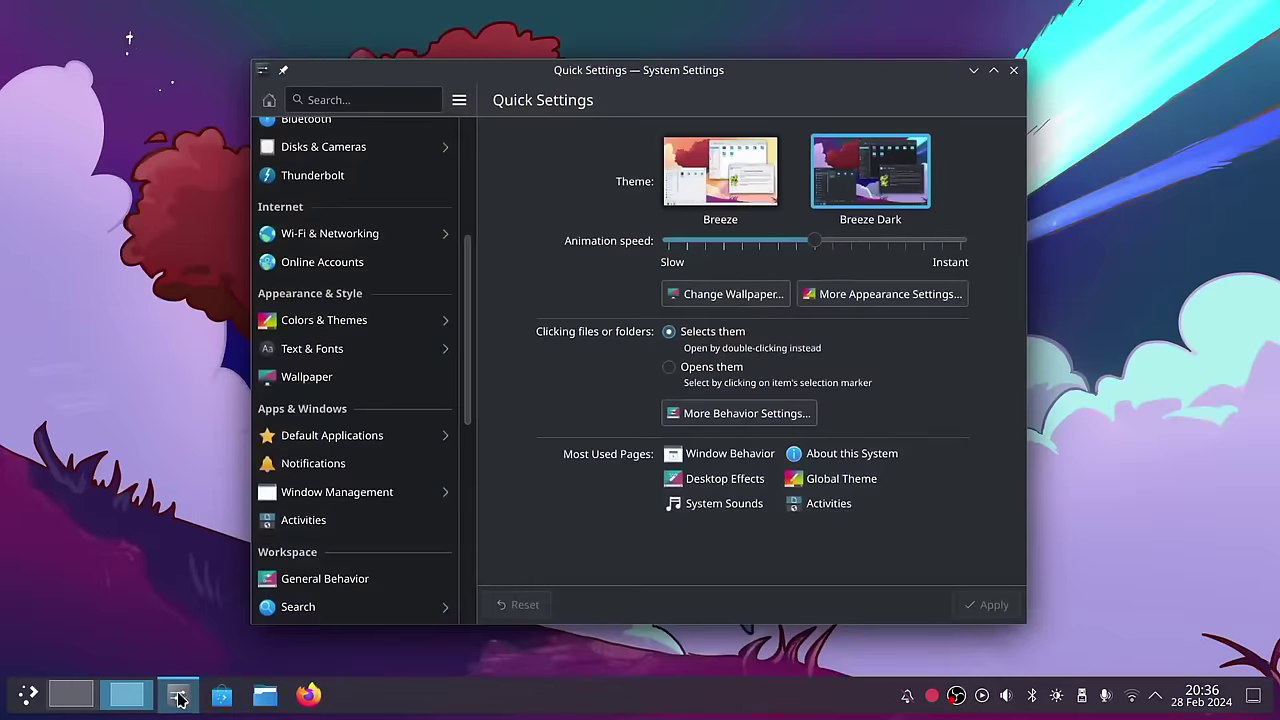
{"action": "left_click", "coordinate": [700, 175]}
{"action": "left_click", "coordinate": [988, 604]}
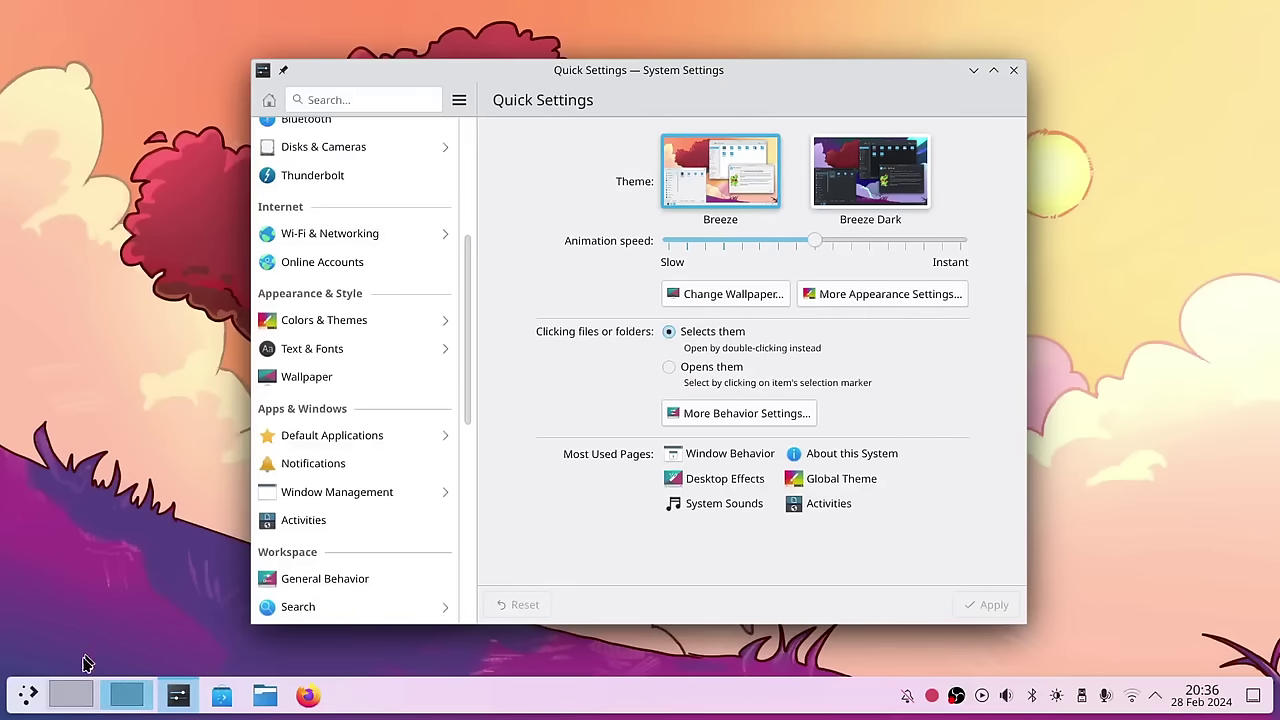
On the first virtual desktop, scroll the KDE announcement in Firefox to the Floating Panel section
{"action": "left_click", "coordinate": [70, 694]}
{"action": "scroll", "coordinate": [785, 352], "scroll_direction": "down", "scroll_amount": 5}
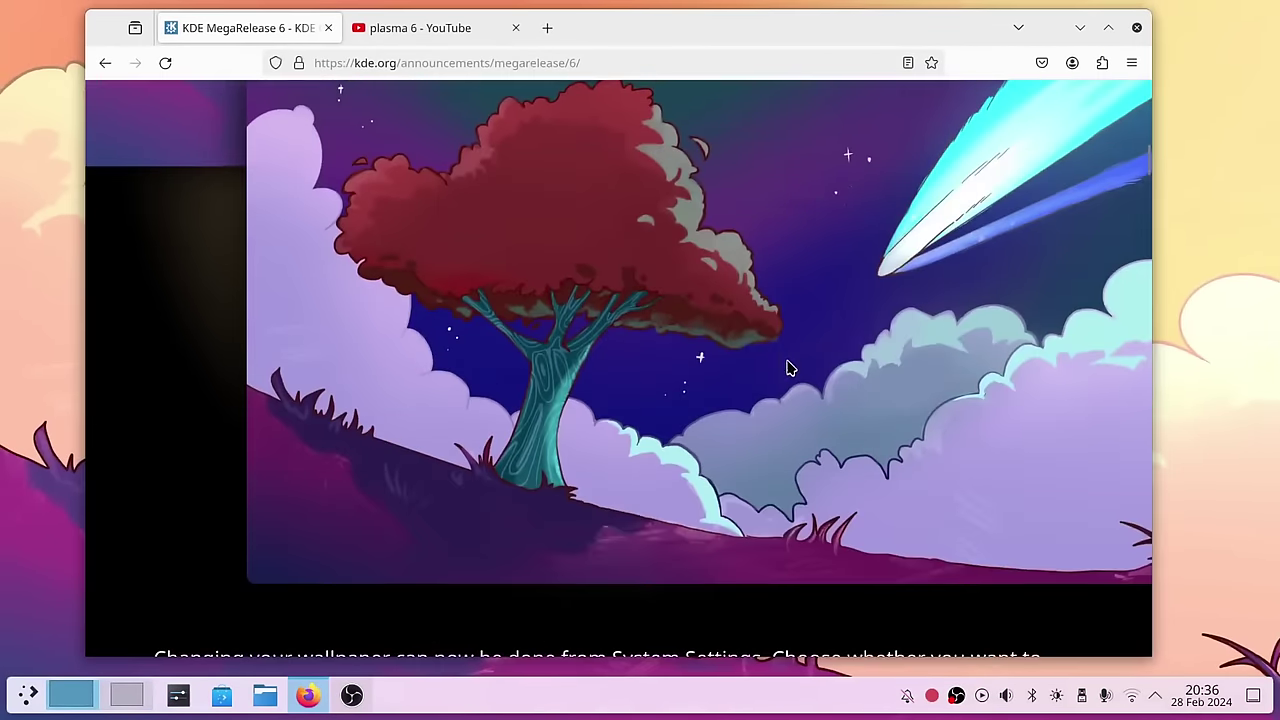
{"action": "scroll", "coordinate": [787, 368], "scroll_direction": "down", "scroll_amount": 5}
{"action": "scroll", "coordinate": [795, 374], "scroll_direction": "down", "scroll_amount": 2}
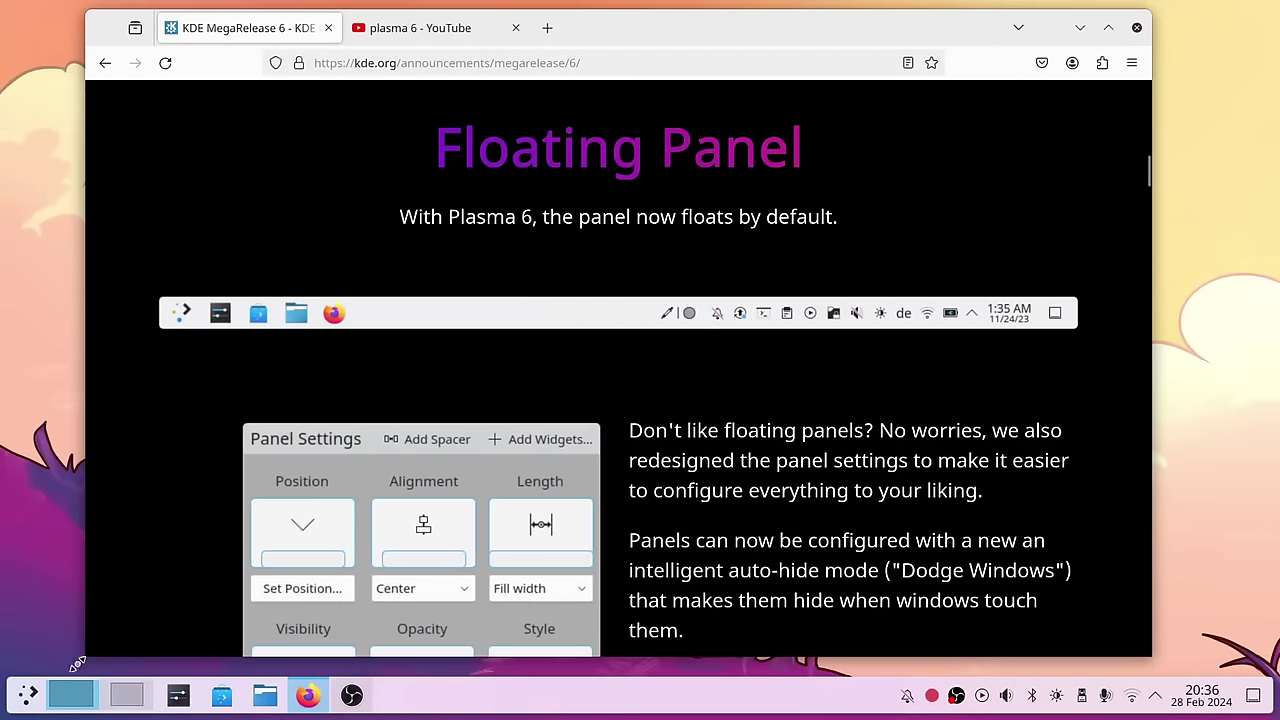
Back on the second desktop, nudge the System Settings window and minimize it to reveal the desktop
{"action": "left_click", "coordinate": [126, 694]}
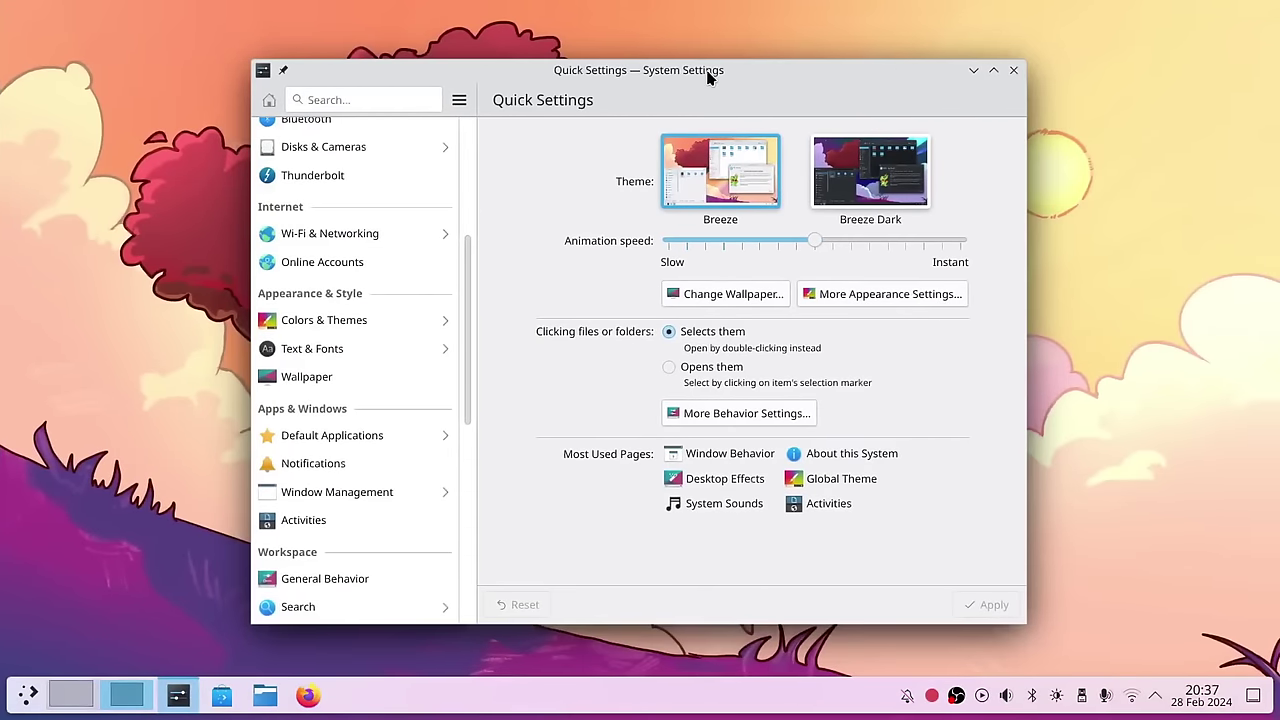
{"action": "left_click_drag", "start_coordinate": [707, 77], "coordinate": [683, 67]}
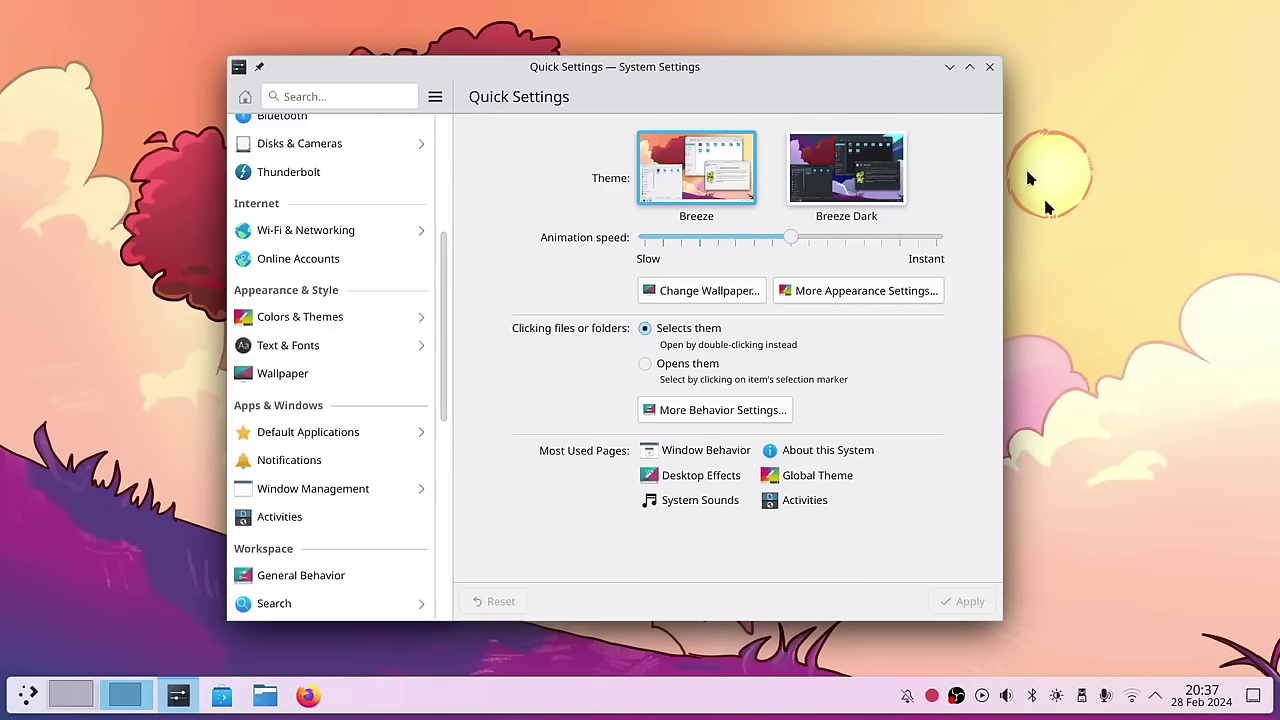
{"action": "left_click", "coordinate": [950, 67]}
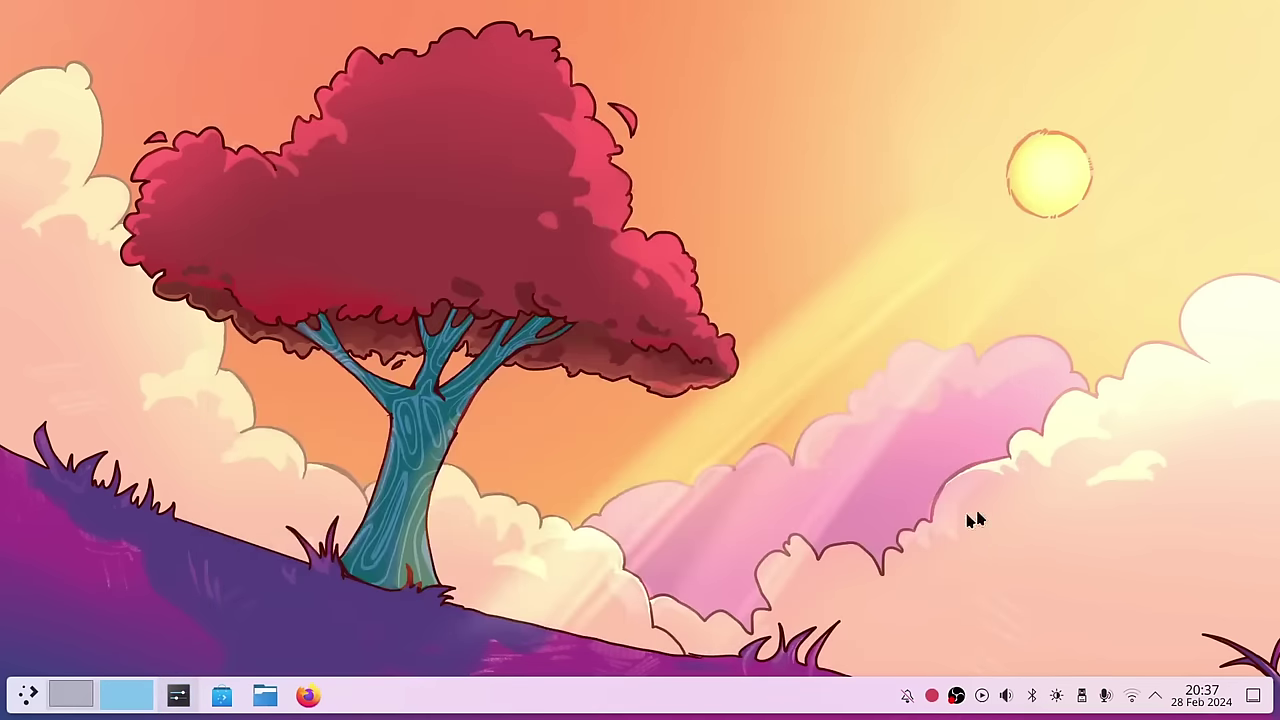
In panel edit mode, set the floating panel's position to the left screen edge
{"action": "right_click", "coordinate": [844, 698]}
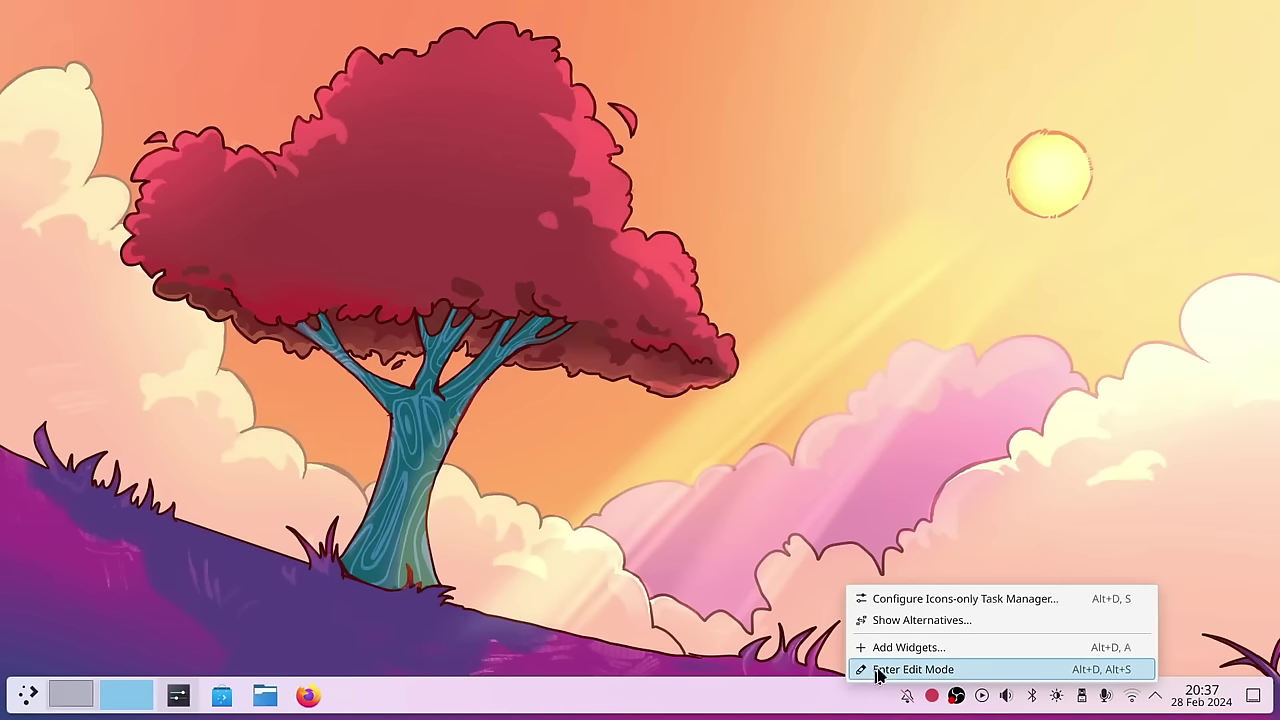
{"action": "left_click", "coordinate": [884, 670]}
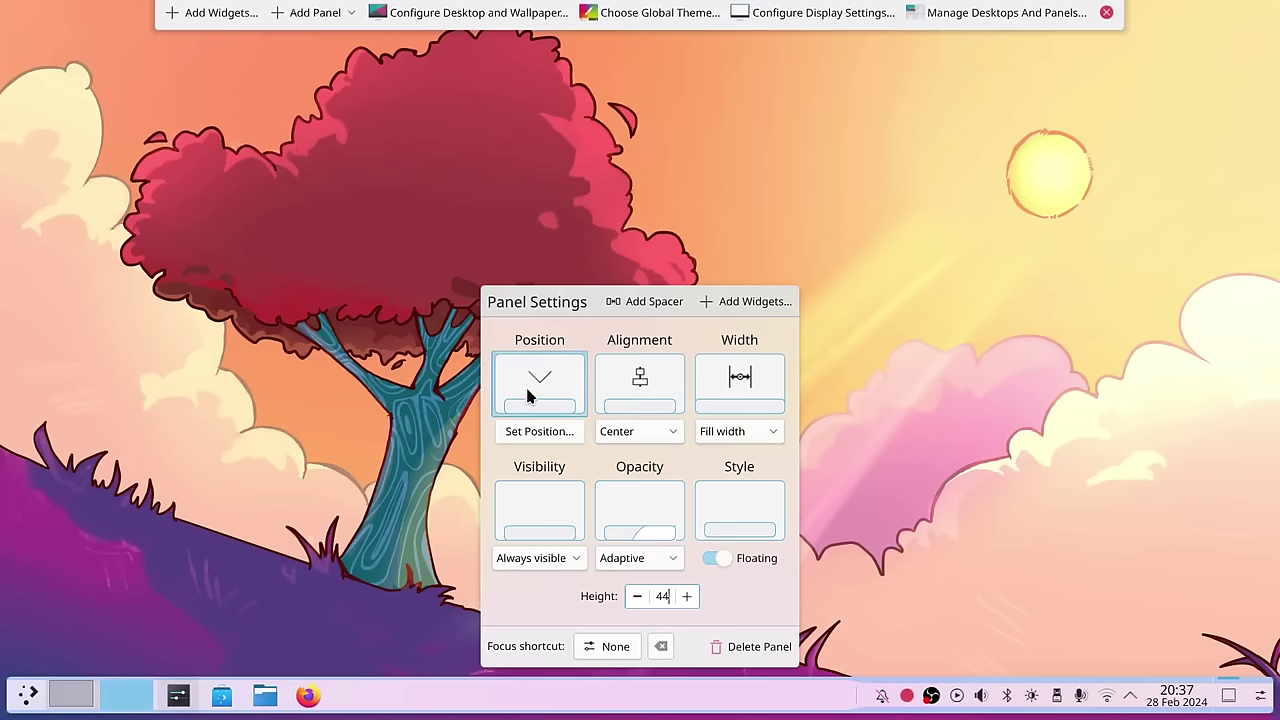
{"action": "left_click", "coordinate": [557, 438]}
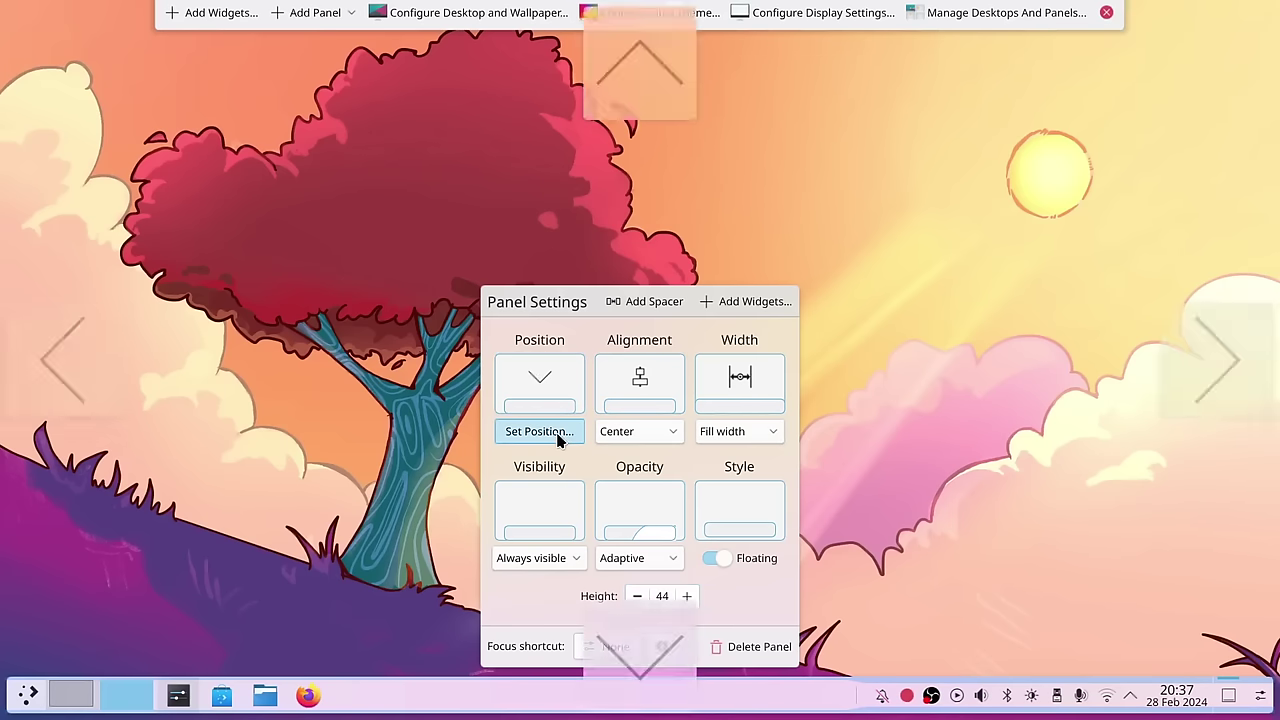
{"action": "left_click", "coordinate": [52, 385]}
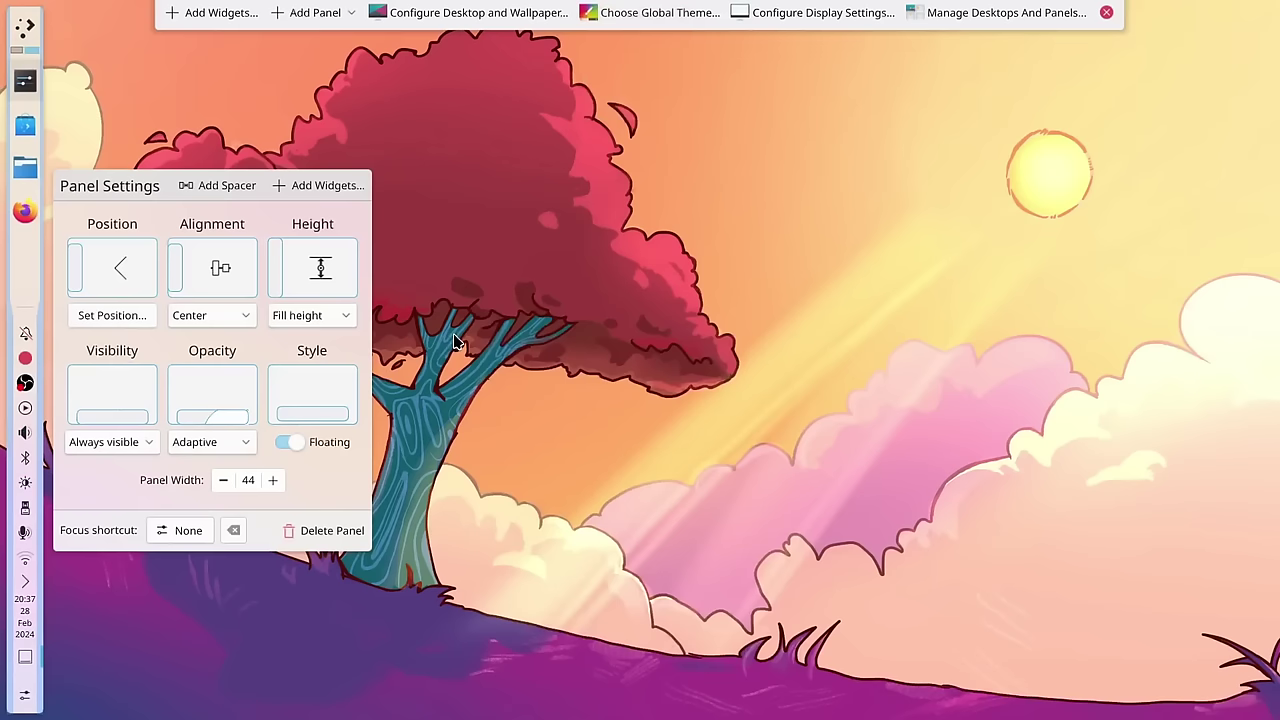
{"action": "left_click", "coordinate": [128, 318]}
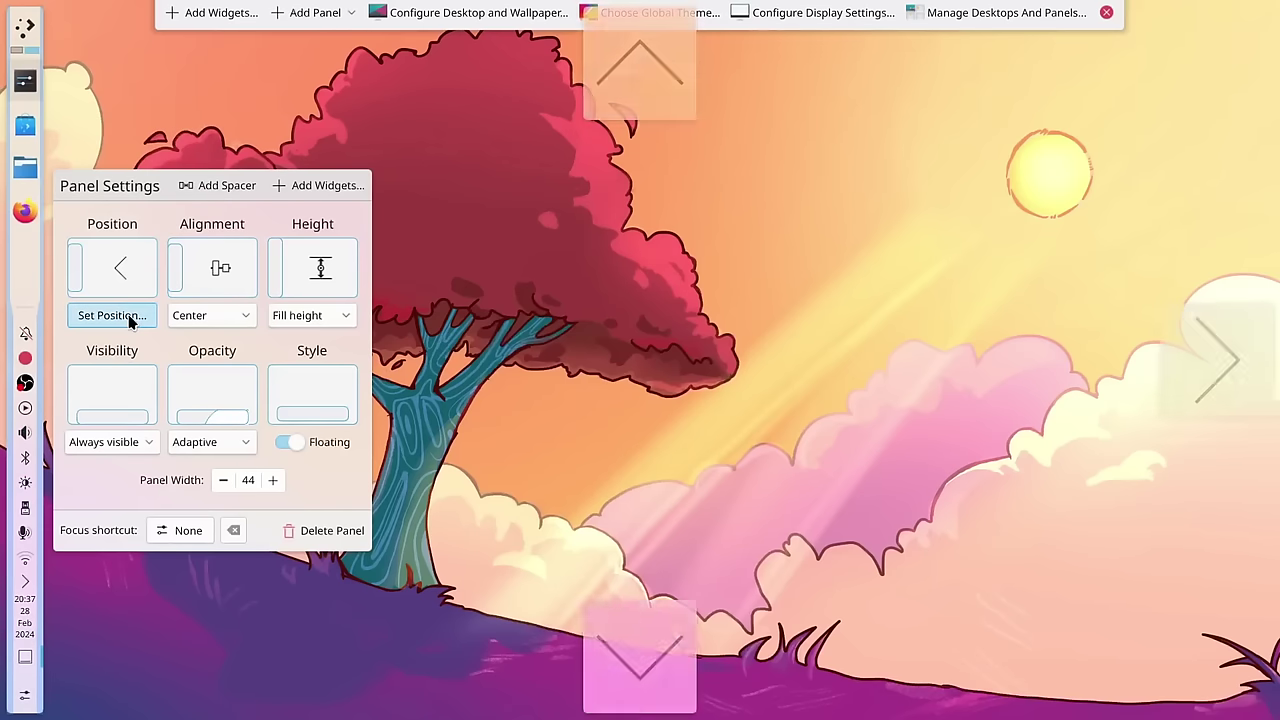